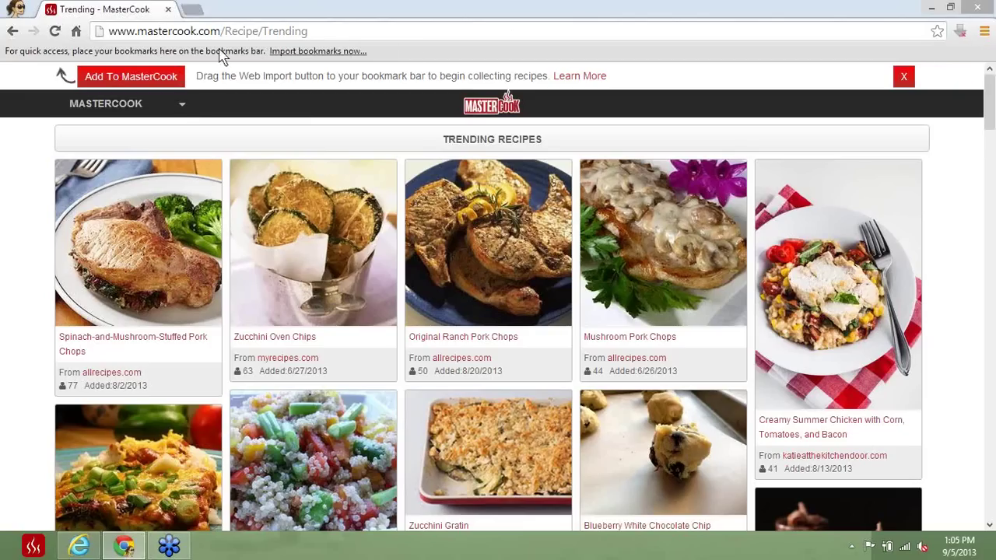
Step: Open the MasterCook account registration page to view its form, and close the browser window
left_click(182, 107)
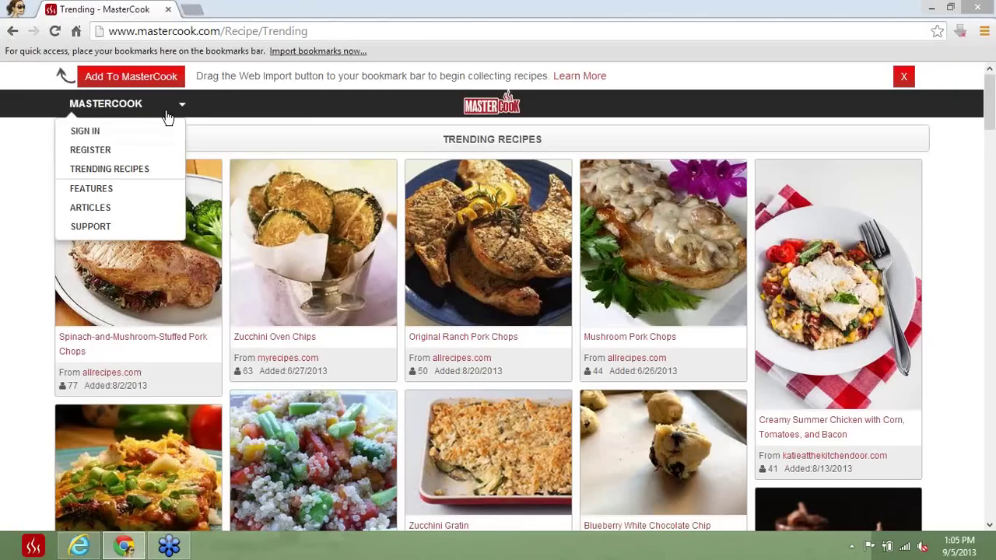
left_click(90, 149)
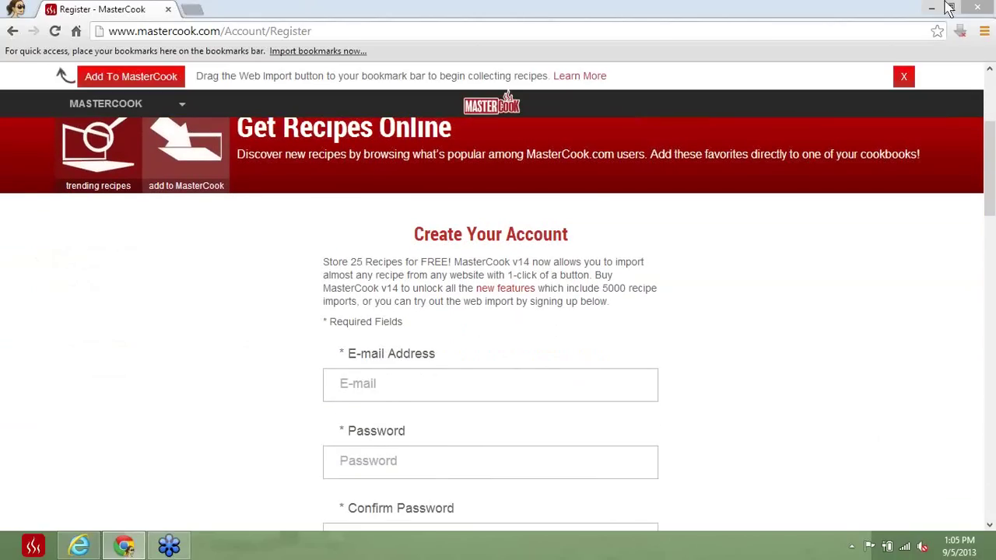
left_click(979, 7)
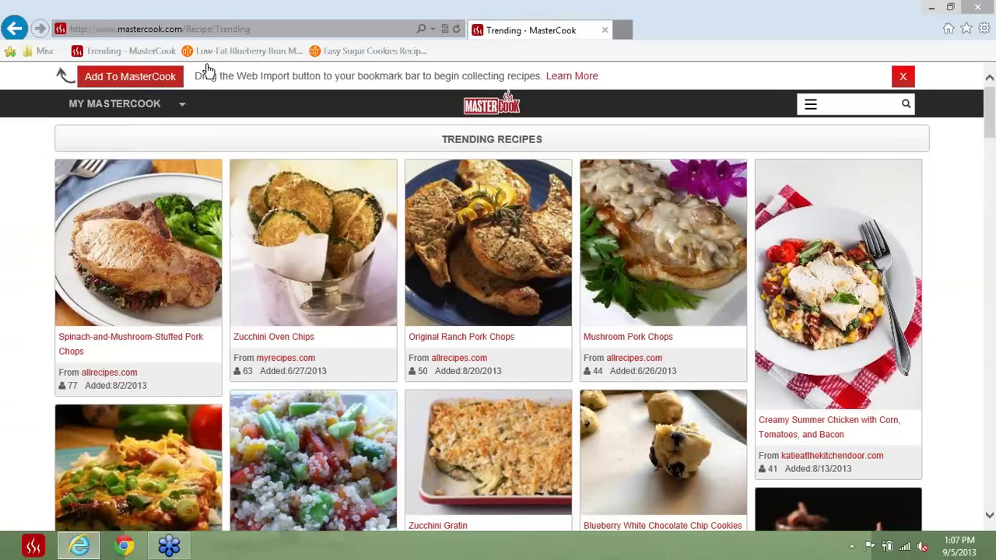
Step: Open the MasterCook web import help page and add the Add To MasterCook bookmarklet to the browser's favourites bar
left_click(565, 83)
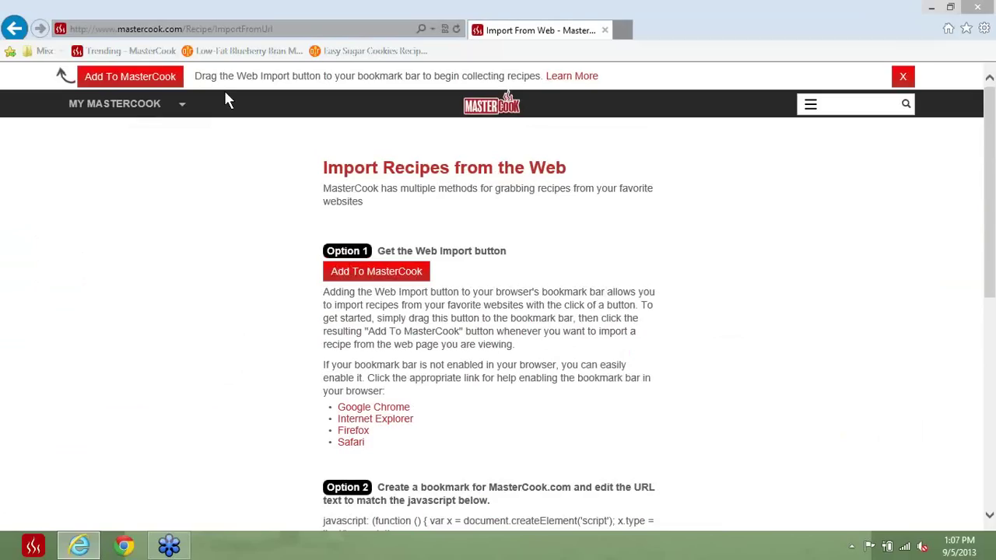
left_click_drag(131, 77, 181, 55)
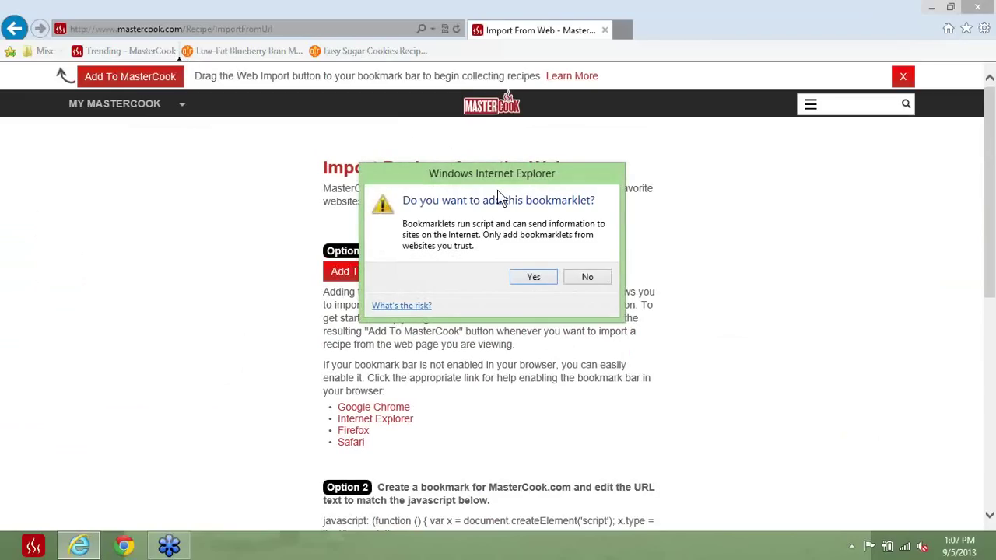
left_click(526, 275)
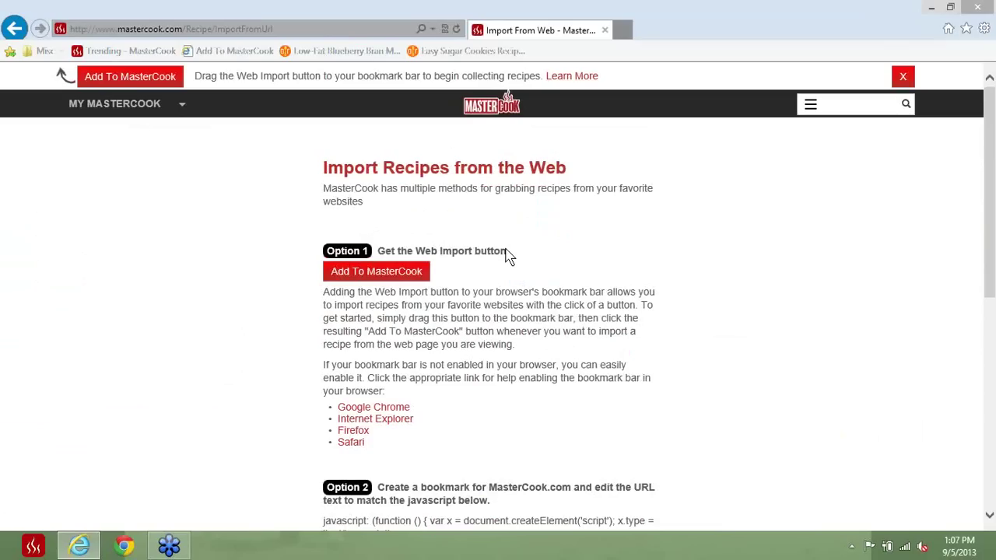
Step: Open the bookmarked Low-Fat Blueberry Bran Muffins recipe and start the MasterCook web import on it
left_click(320, 53)
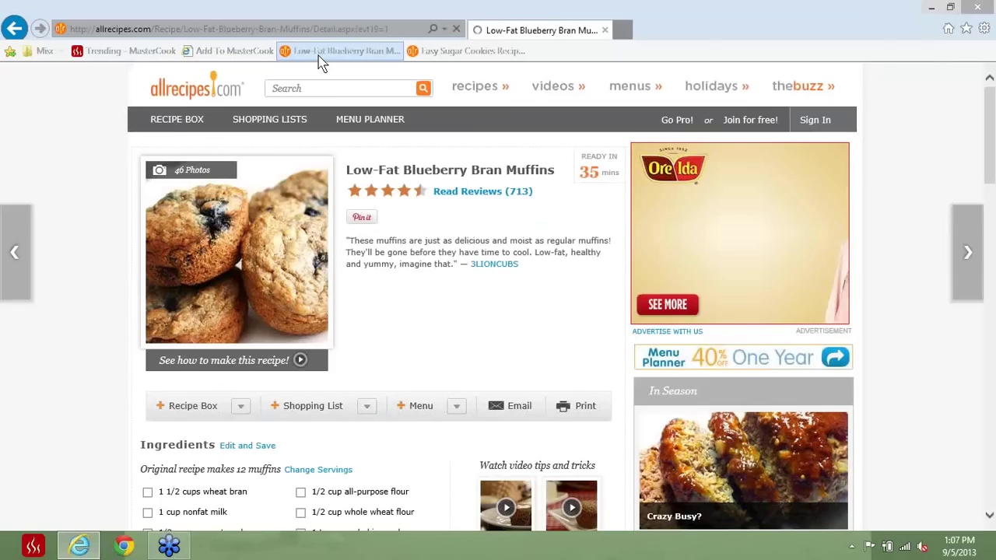
left_click(243, 52)
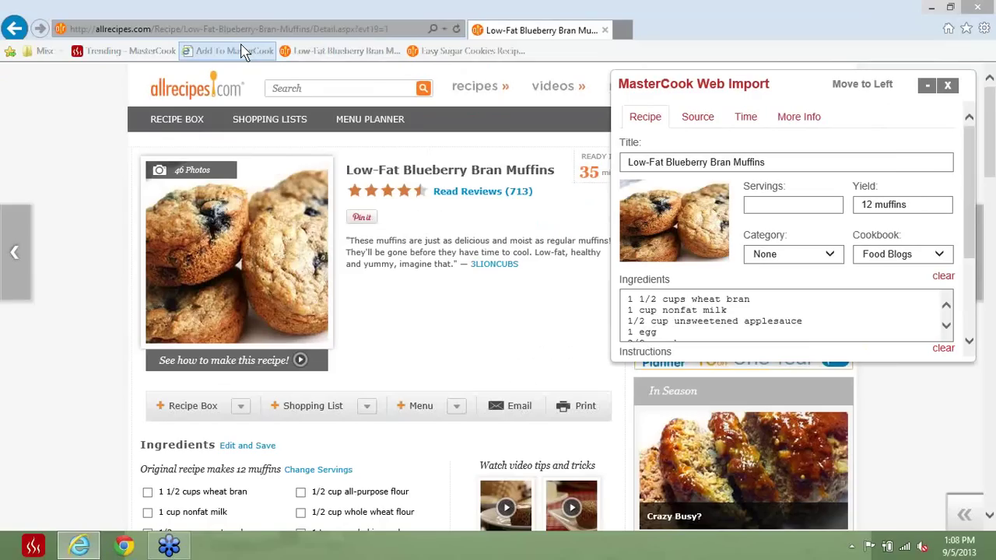
Step: Review the source, time and additional information captured for the muffin recipe, and return to its main recipe details
left_click(699, 120)
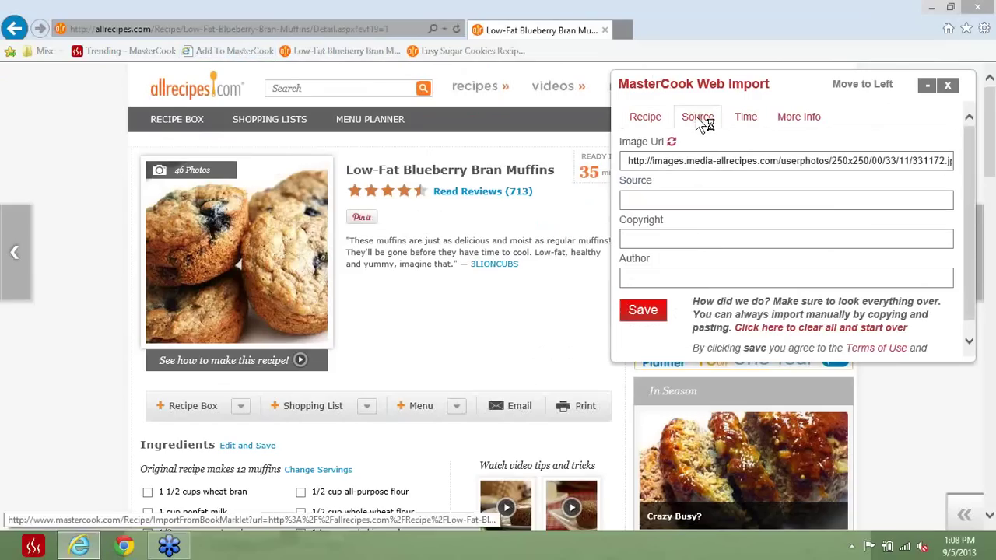
left_click(738, 121)
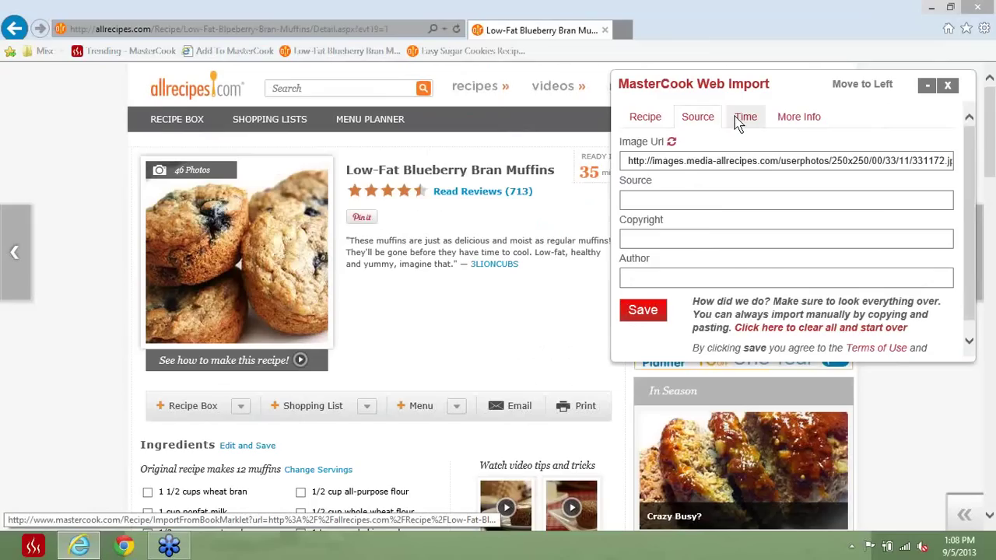
left_click(801, 121)
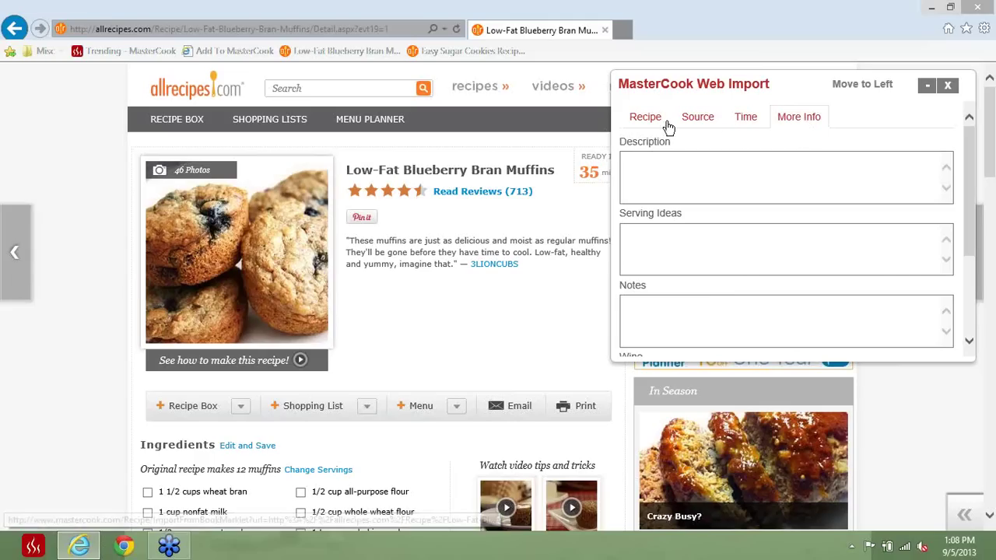
left_click(641, 122)
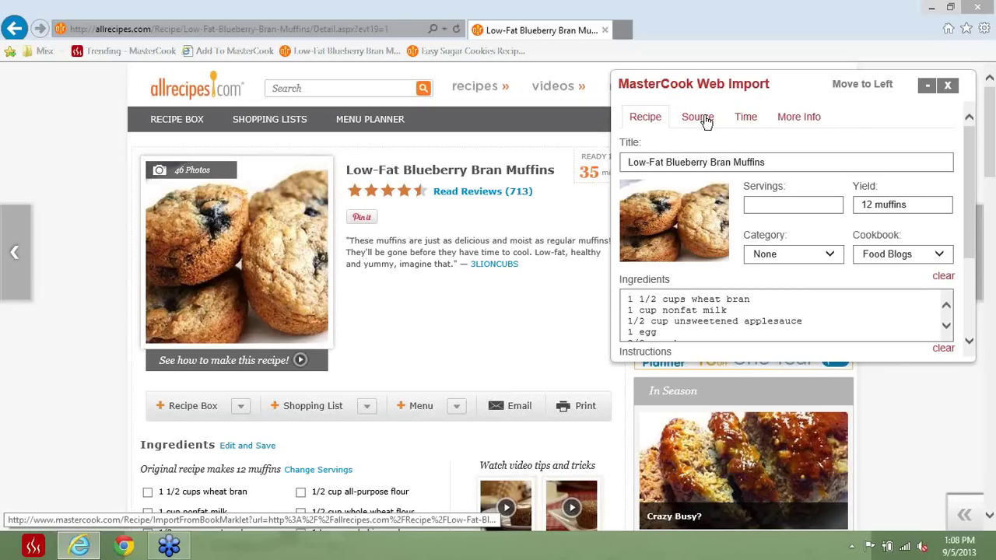
Step: Save the muffin recipe to the My Web Imports cookbook and view the imported recipe at MasterCook.com
left_click(855, 90)
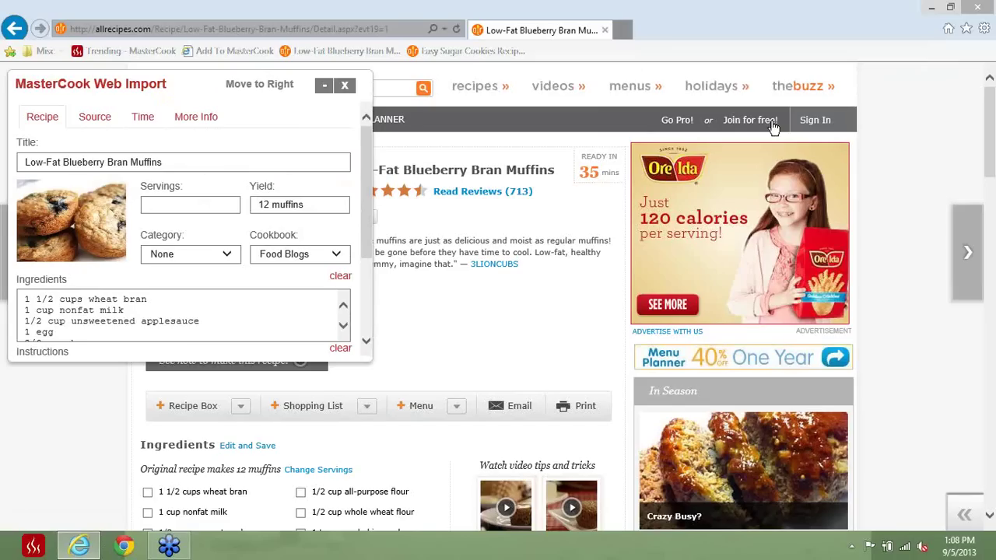
left_click(339, 258)
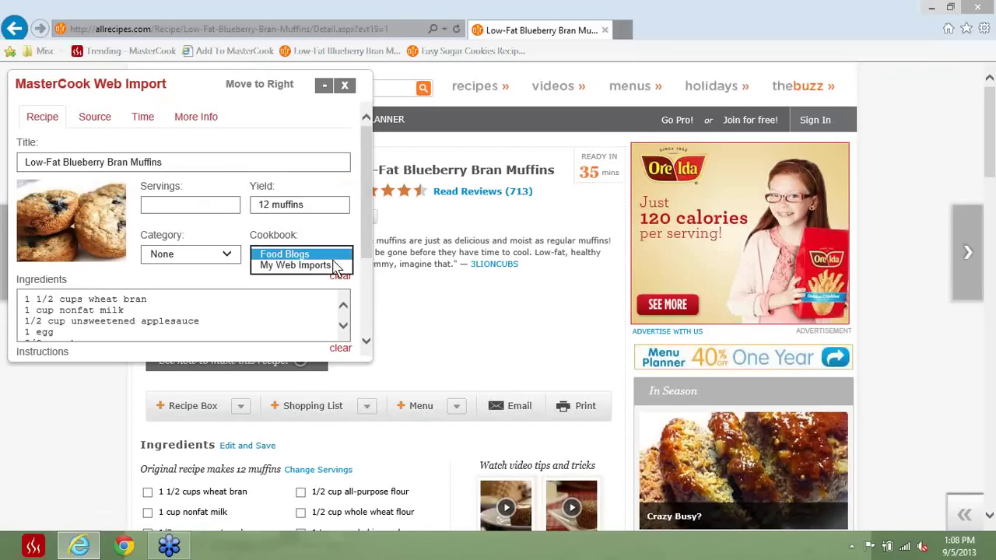
left_click(308, 267)
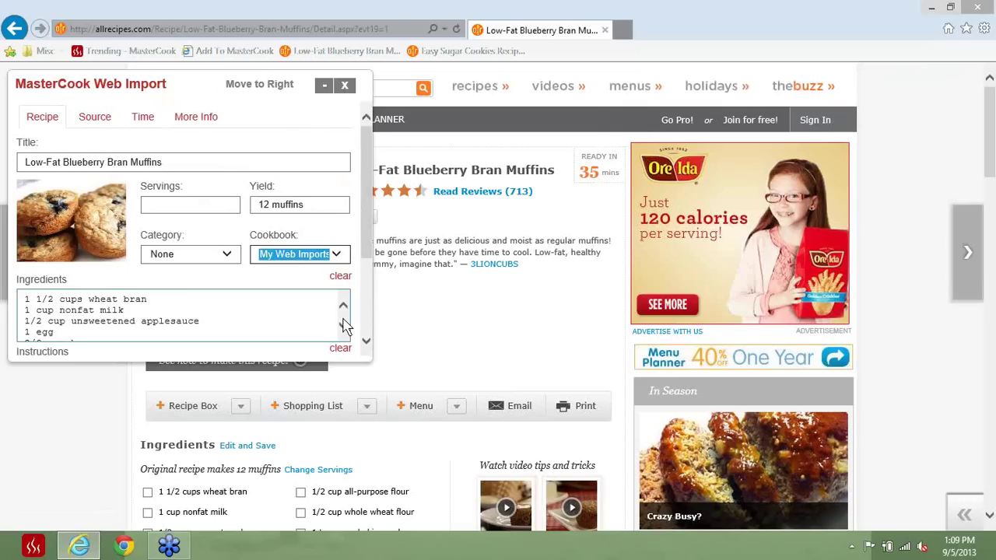
scroll(366, 321, "down", 2)
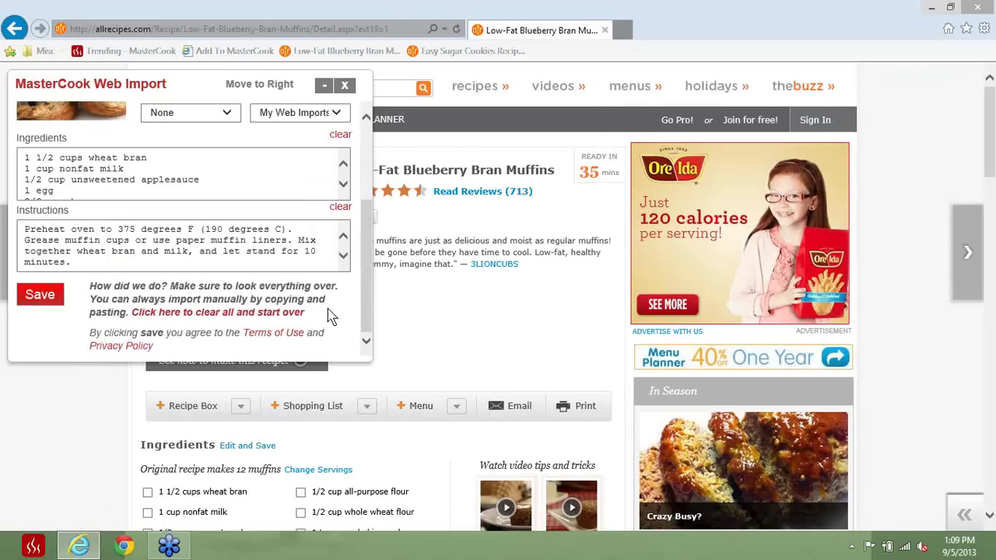
left_click(26, 301)
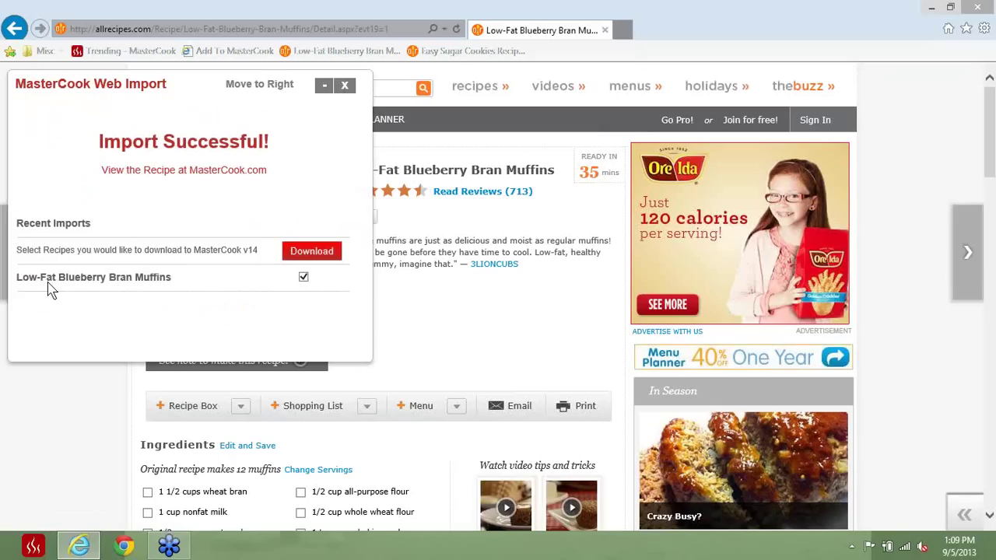
left_click(187, 173)
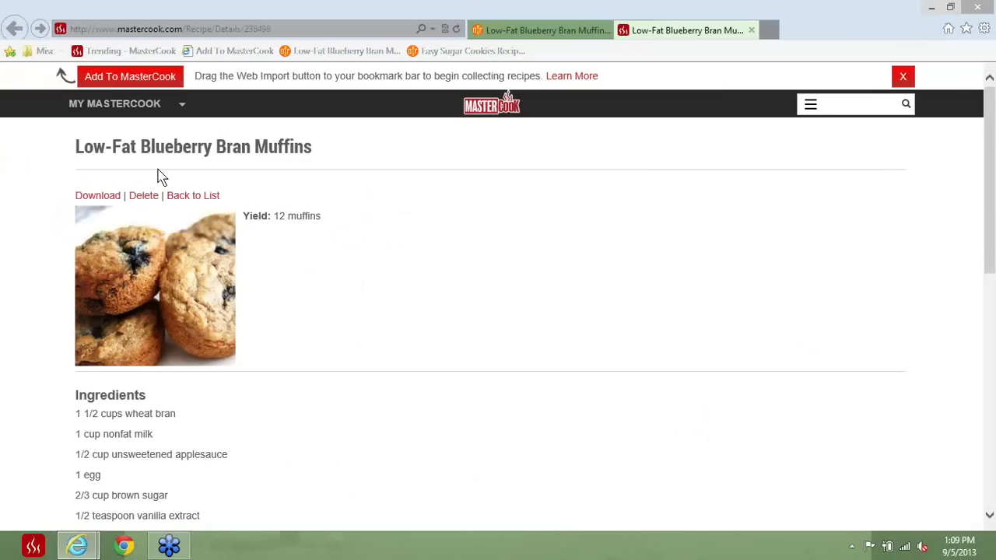
Step: Open the bookmarked Easy Sugar Cookies recipe and save it through the MasterCook web import
left_click(458, 52)
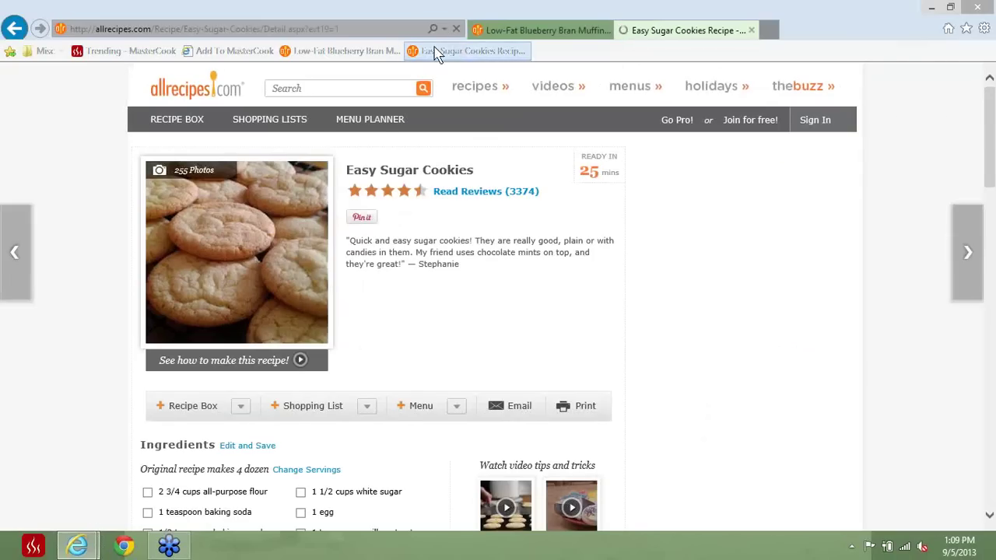
left_click(226, 50)
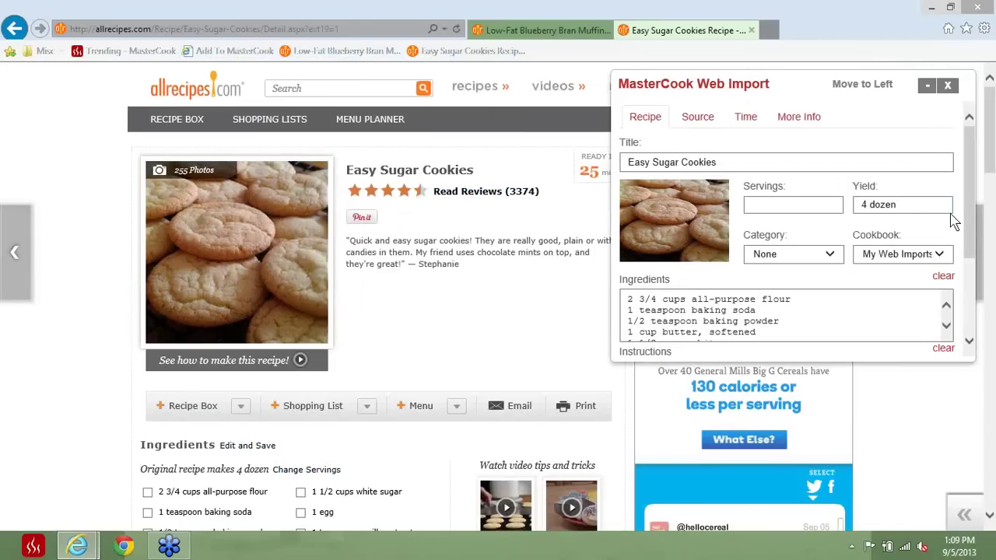
left_click(973, 289)
left_click(630, 296)
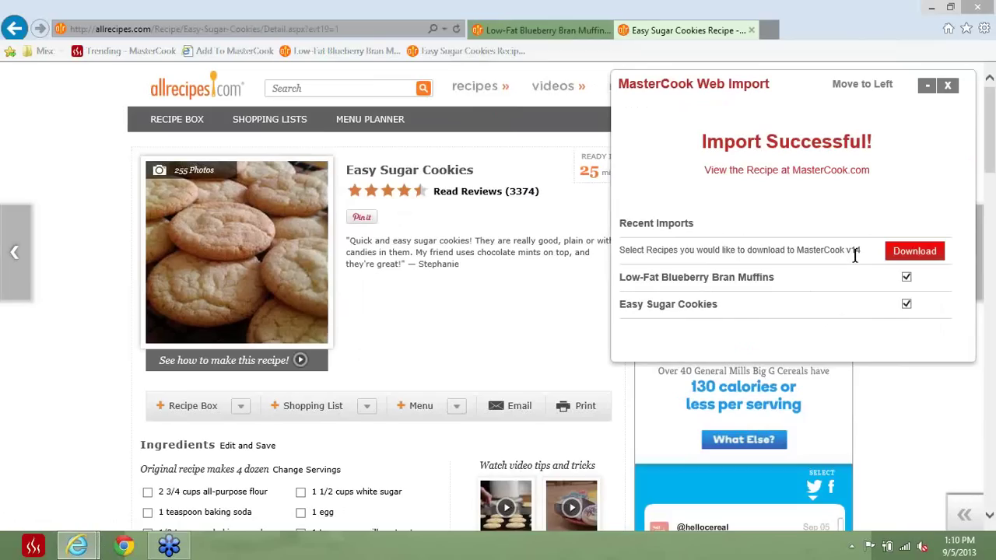
Step: Download both imported recipes and open the export file in MasterCook 14, with My Cookbook as the destination
left_click(912, 259)
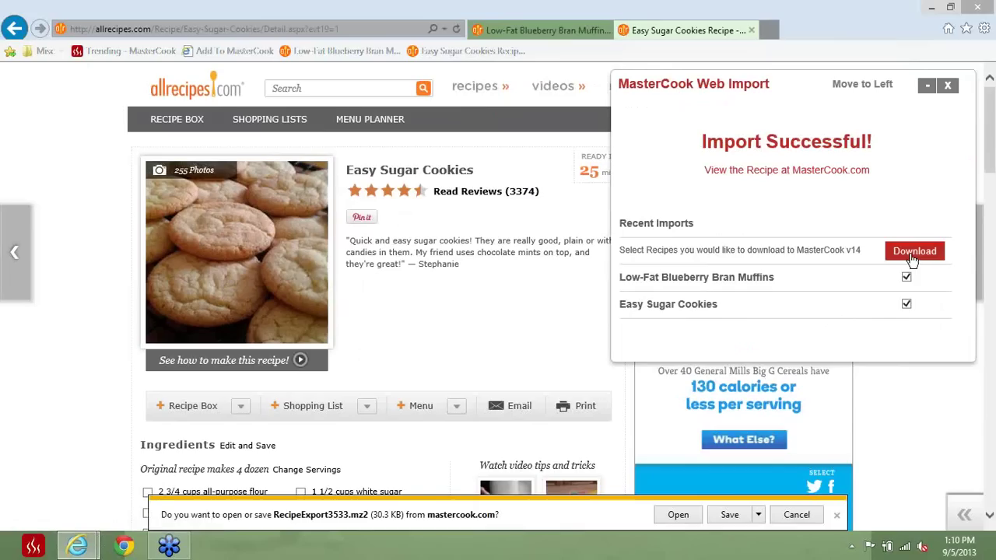
left_click(676, 517)
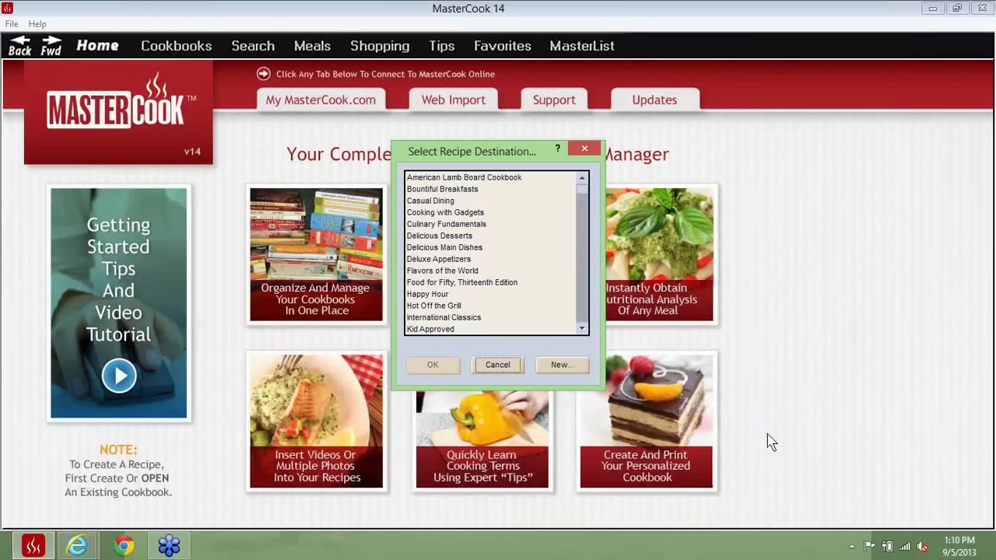
scroll(582, 286, "down", 5)
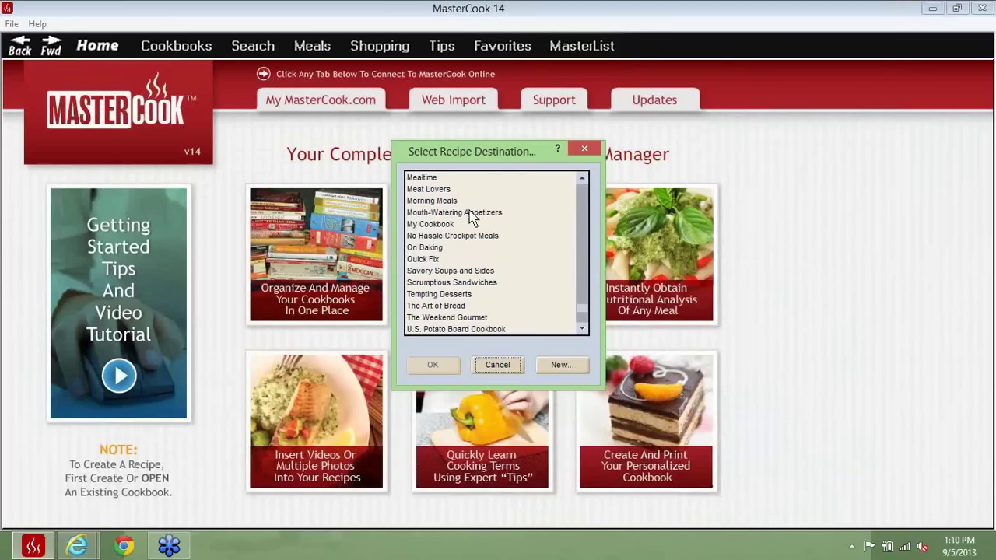
left_click(433, 226)
double_click(434, 226)
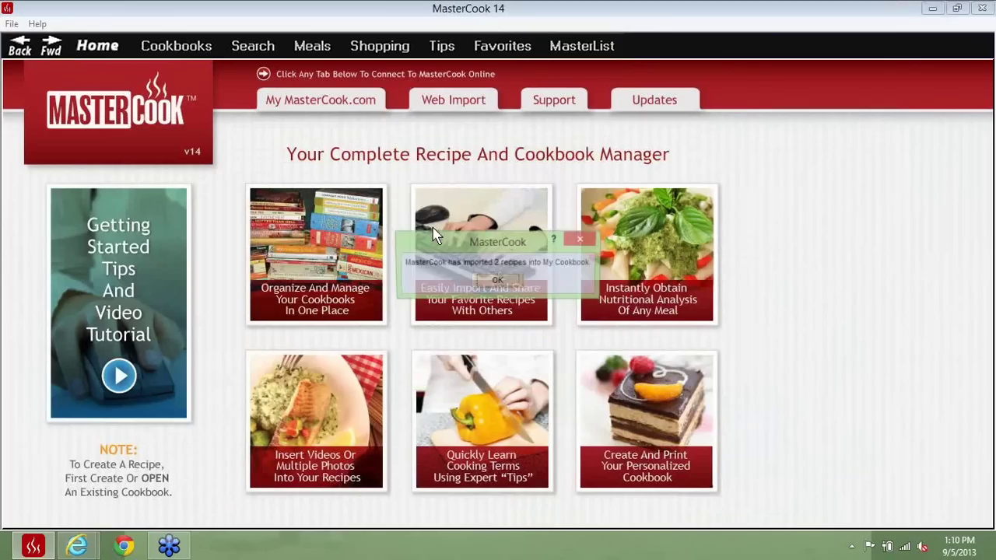
left_click(486, 282)
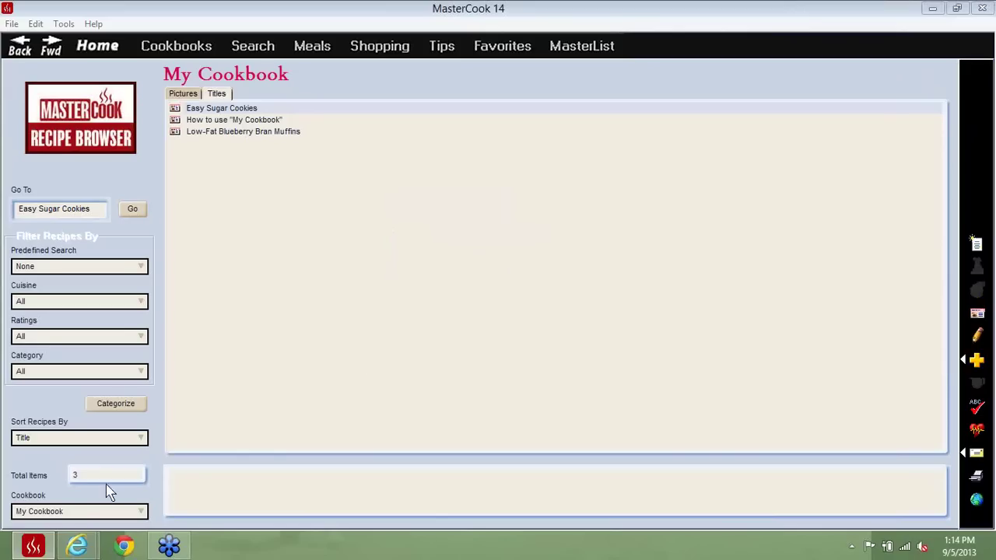
Step: Switch back to the Easy Sugar Cookies page in Internet Explorer and restart the MasterCook web import on it
mouse_move(78, 546)
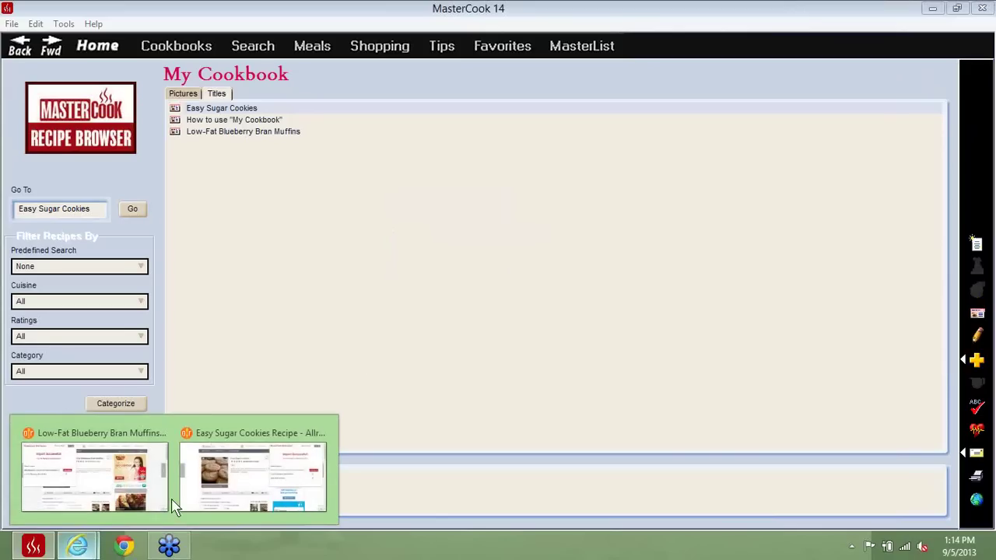
mouse_move(251, 486)
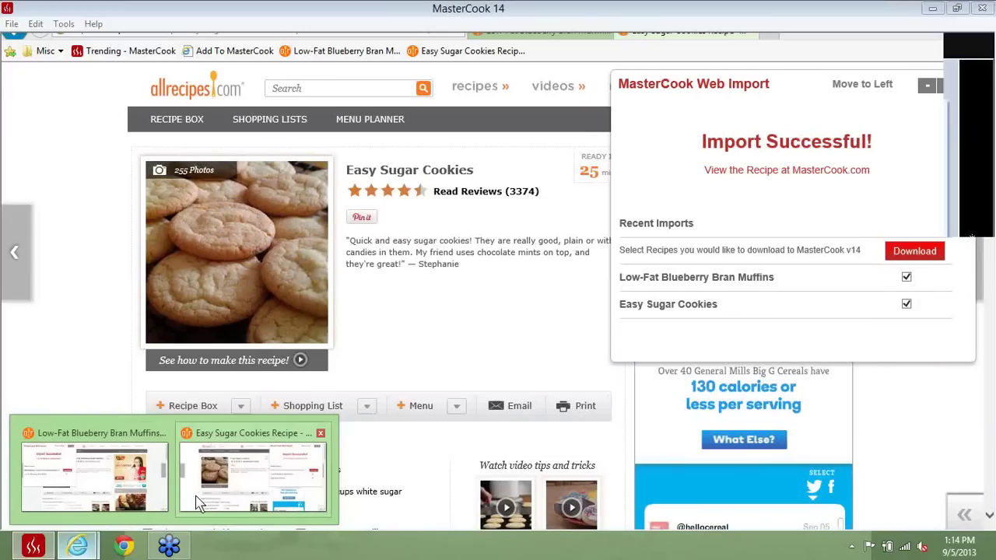
left_click(260, 478)
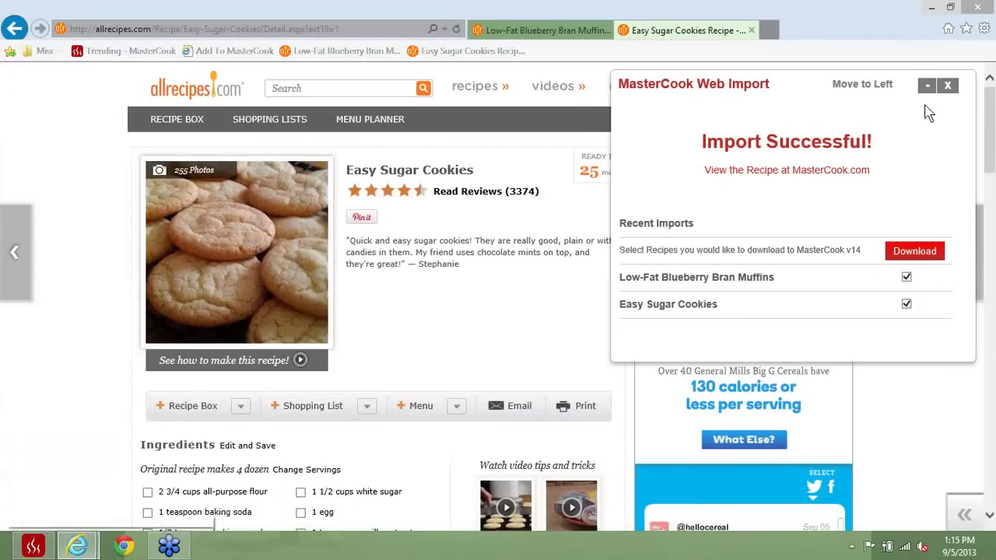
left_click(951, 88)
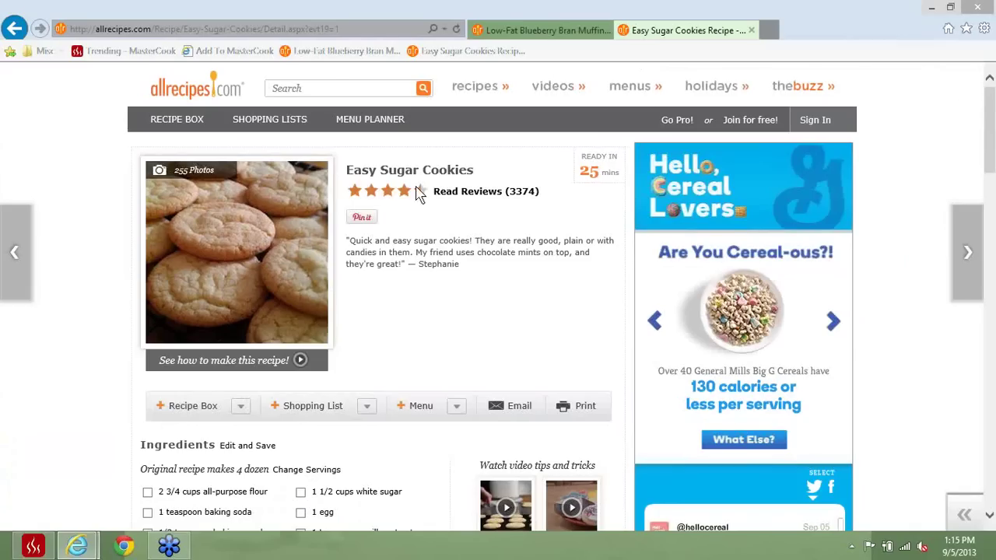
left_click(221, 52)
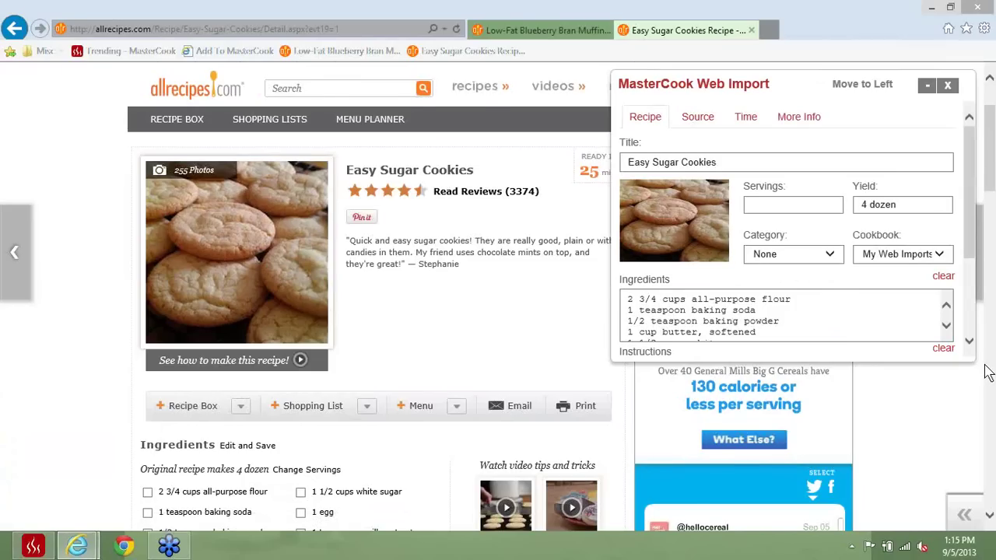
Step: Find the related pictures on the Easy Sugar Cookies page and try to delete the image URL in the import's source details
scroll(982, 366, "down", 5)
scroll(987, 373, "down", 5)
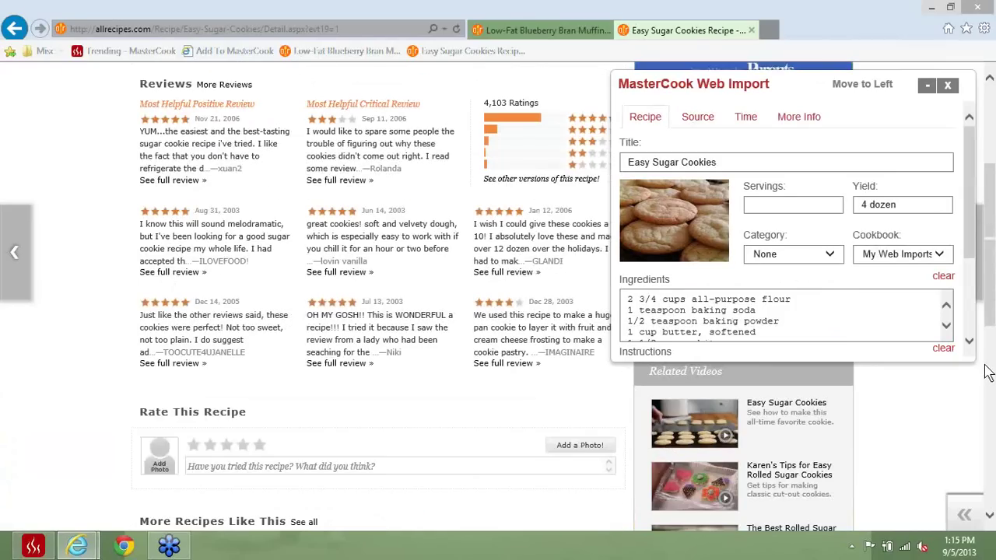
left_click(696, 118)
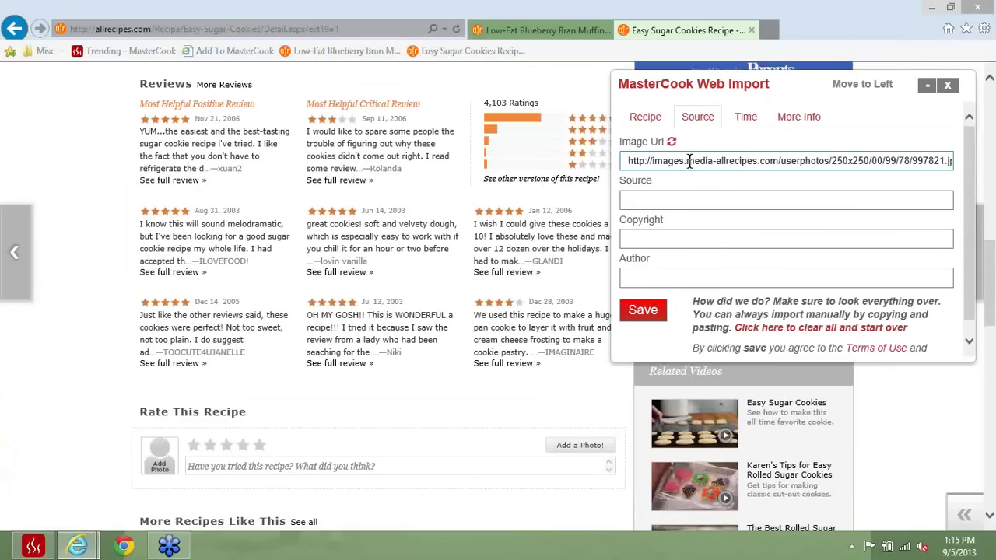
key("BackSpace")
key("BackSpace")
key("BackSpace")
key("BackSpace")
key("BackSpace")
key("BackSpace")
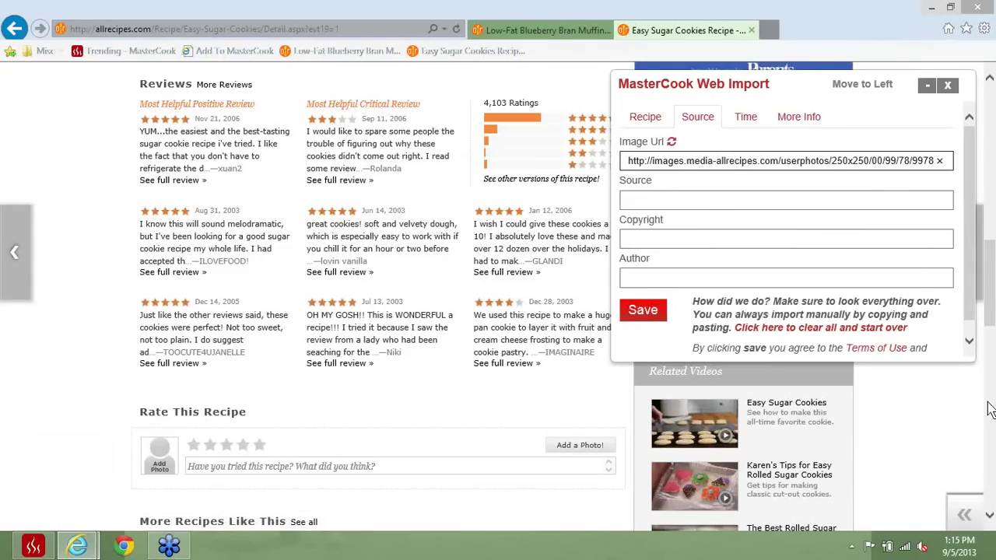
Step: Copy the link of the Easy Sugar Cookies thumbnail among the related videos for use as the import's image URL
right_click(702, 433)
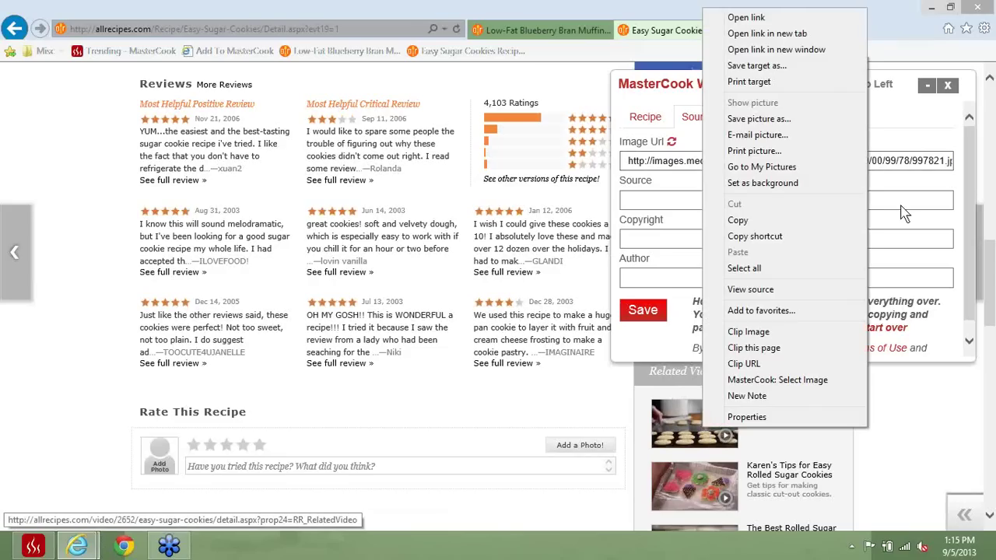
left_click(768, 236)
left_click(665, 160)
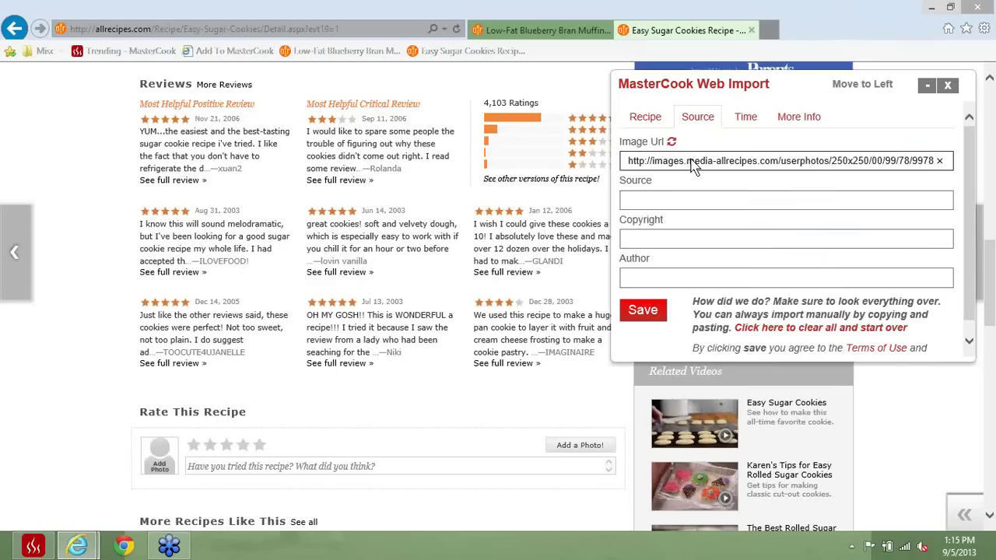
Step: Try to select the whole image URL for replacement, and refresh the import's recipe image
right_click(691, 161)
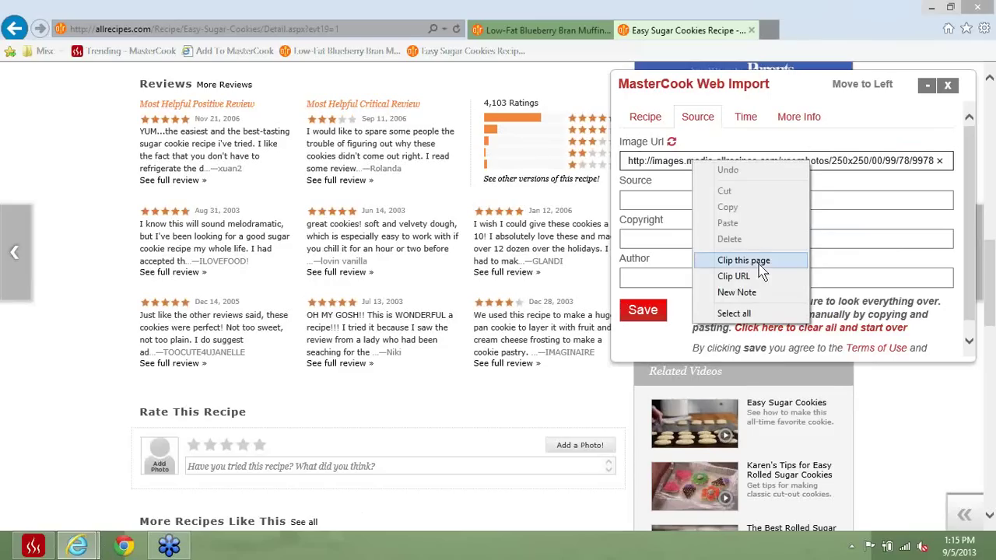
left_click(735, 313)
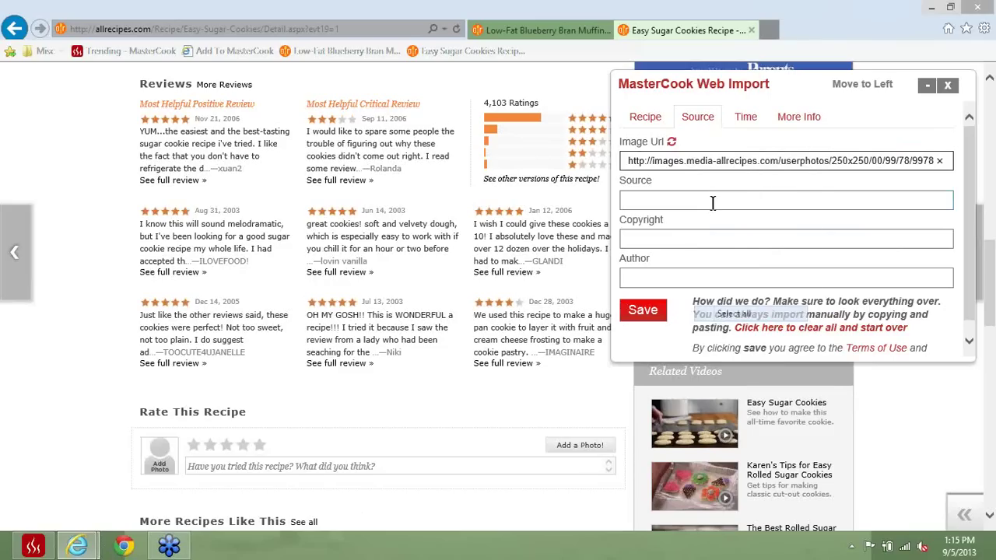
right_click(714, 162)
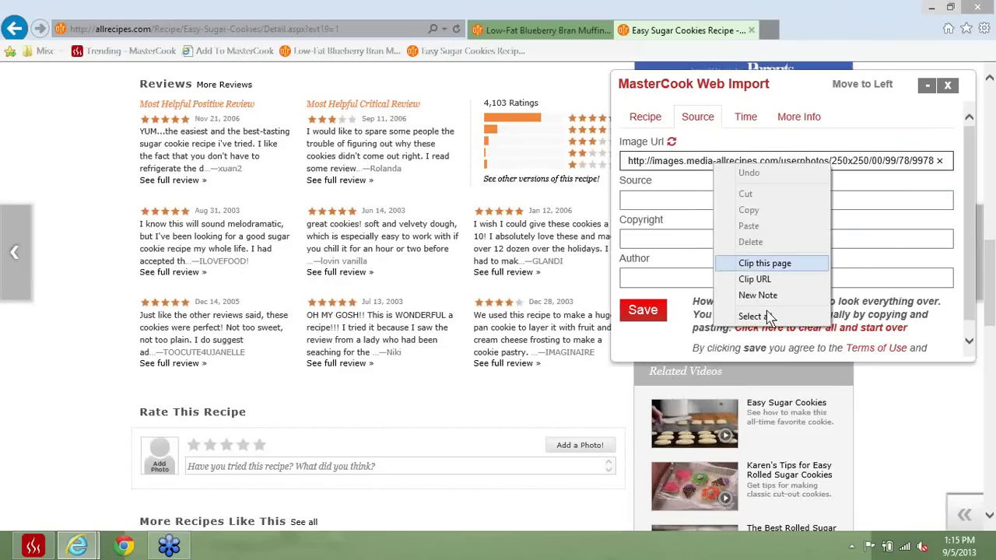
left_click(749, 315)
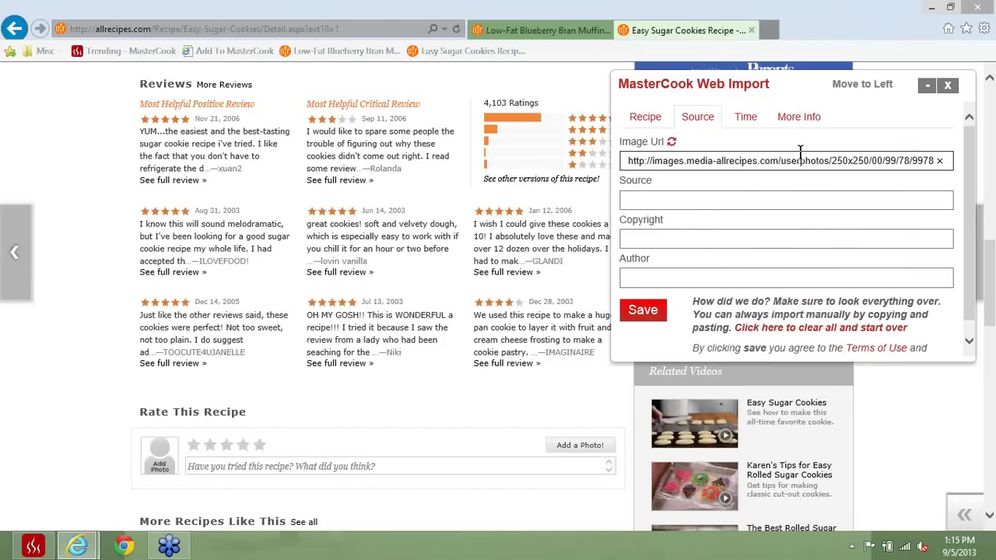
right_click(652, 162)
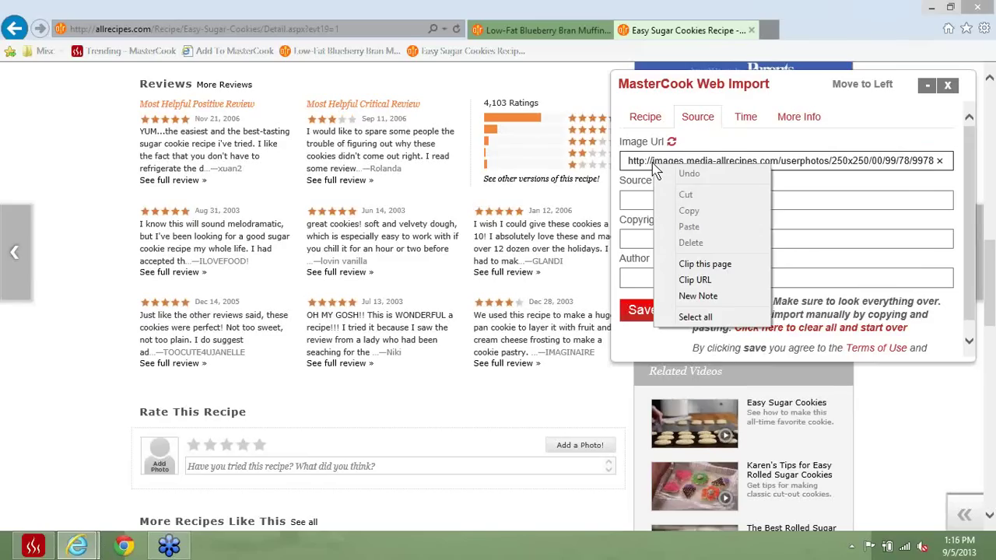
left_click(704, 318)
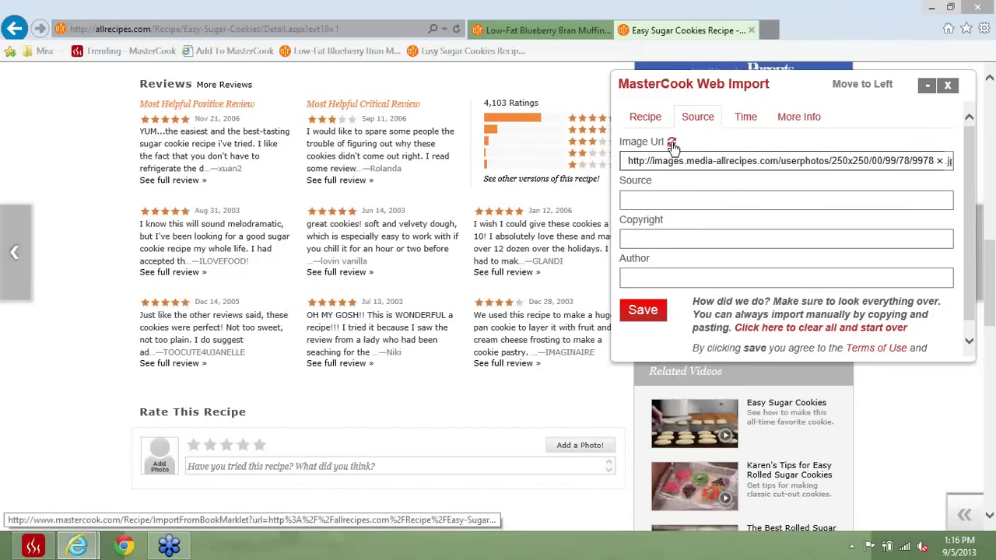
left_click(673, 145)
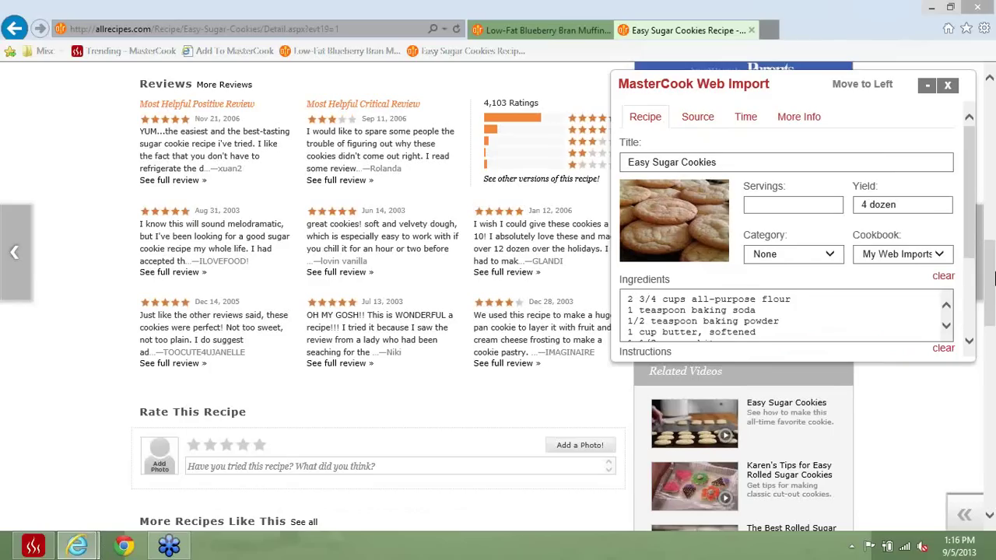
Step: Close the web import and open the Pesto Chicken Florentine recipe from the Healthy Recipes category on allrecipes.com
scroll(991, 224, "up", 5)
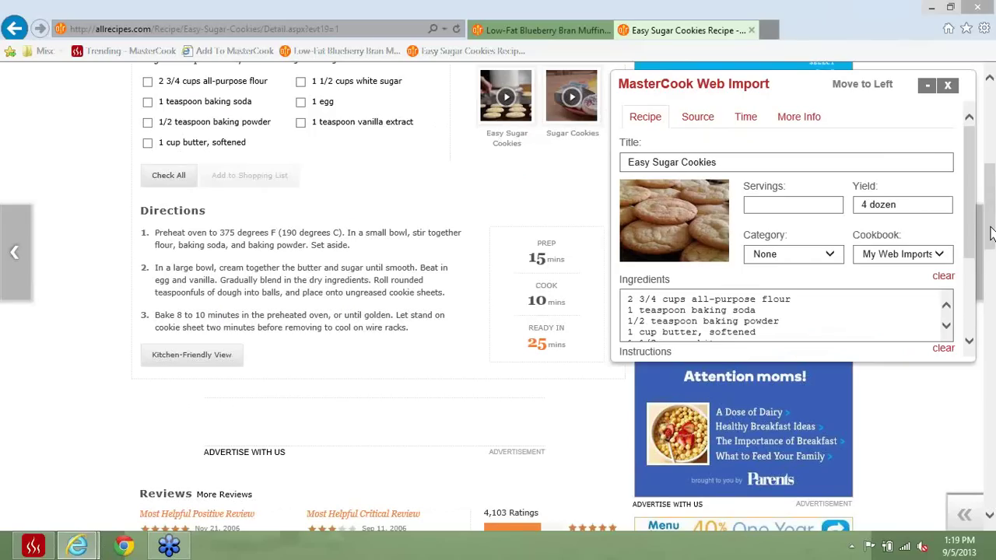
left_click(943, 86)
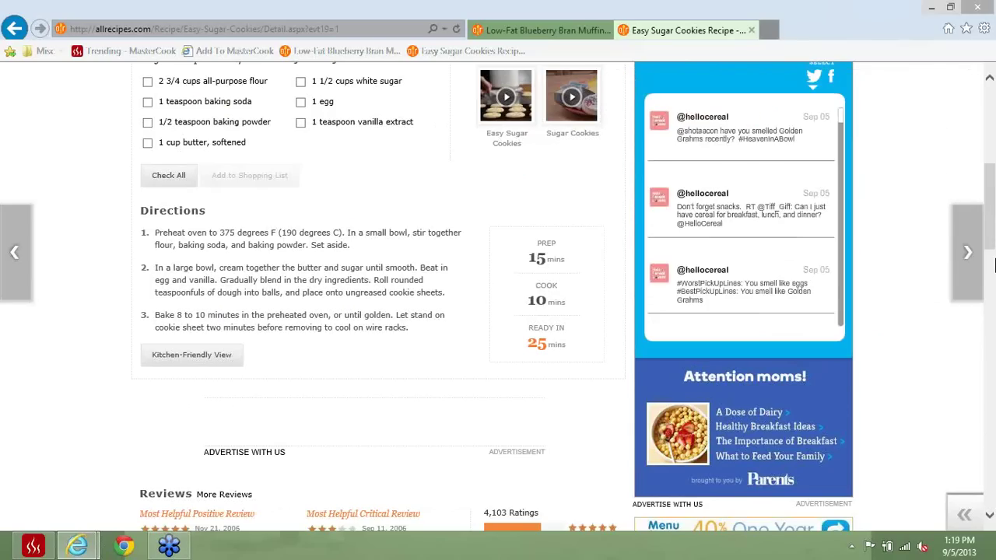
scroll(993, 246, "up", 5)
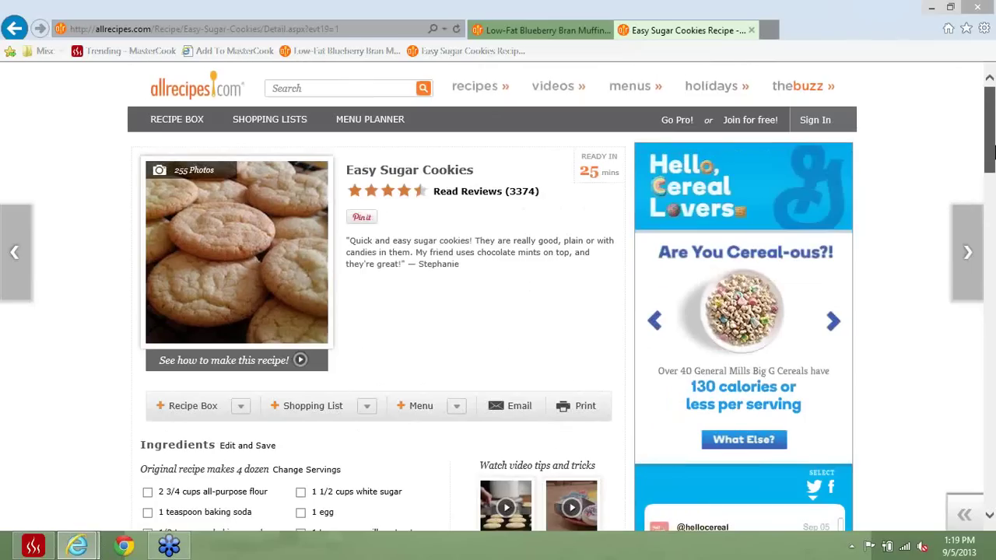
left_click(467, 94)
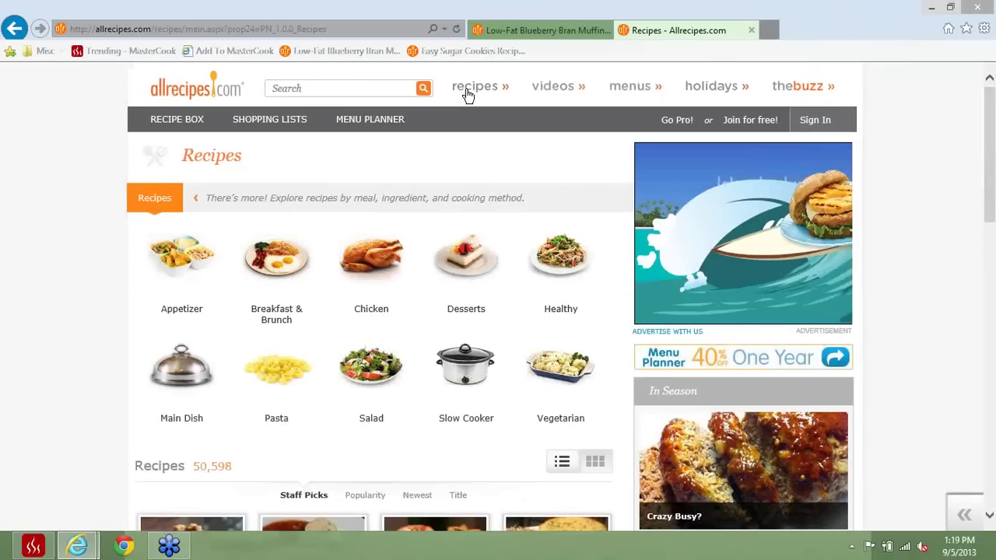
left_click(567, 309)
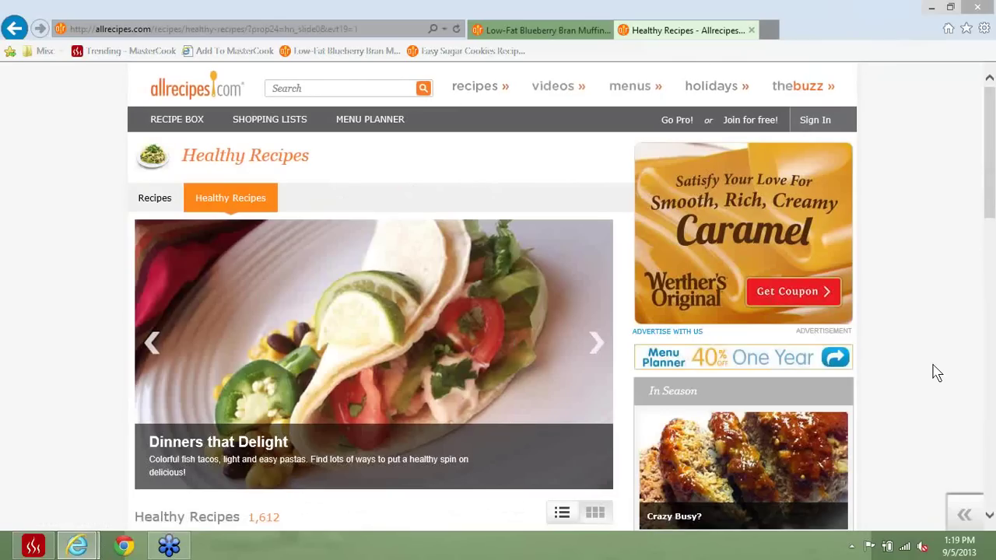
scroll(992, 354, "down", 5)
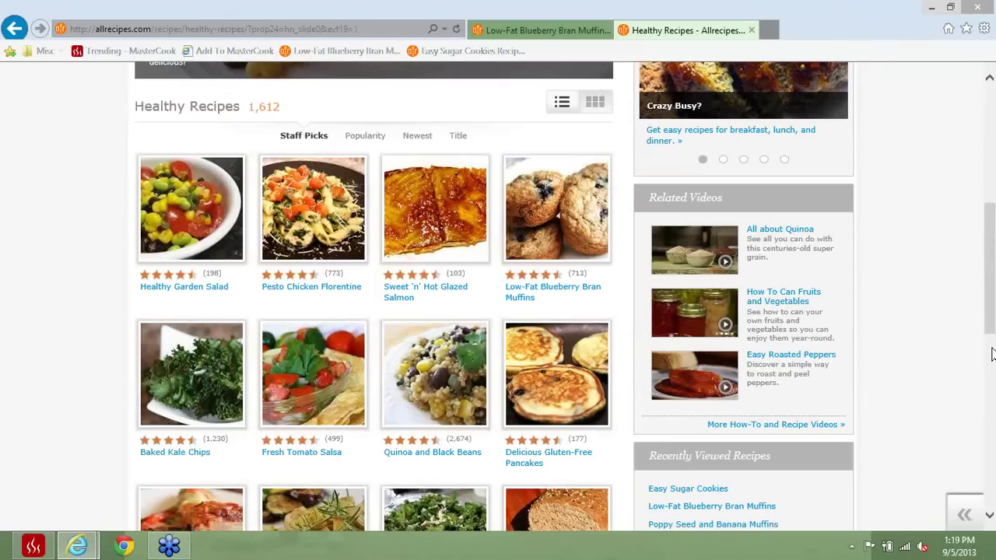
left_click(293, 218)
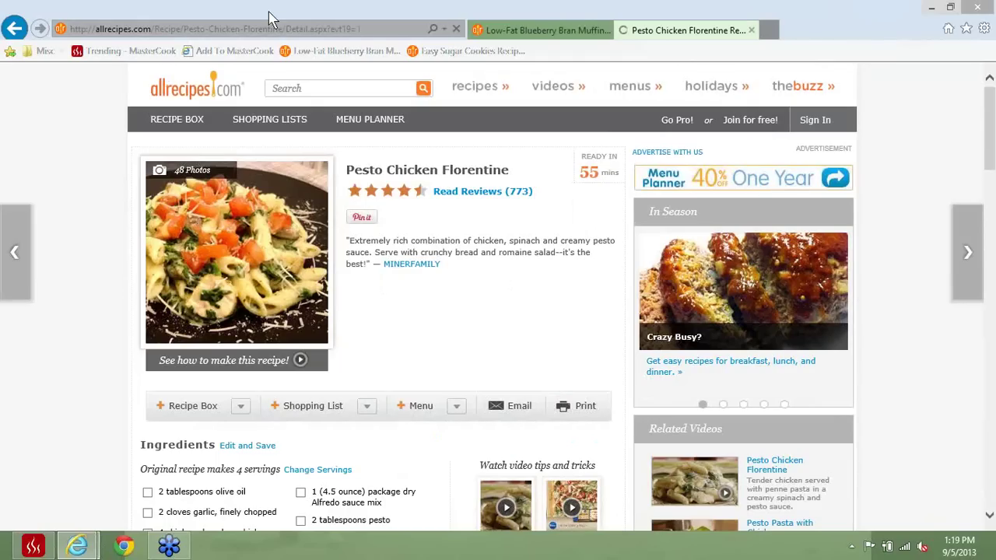
Step: Import Pesto Chicken Florentine into the My Web Imports cookbook with the MasterCook web import and view the recipe at MasterCook.com
left_click(218, 59)
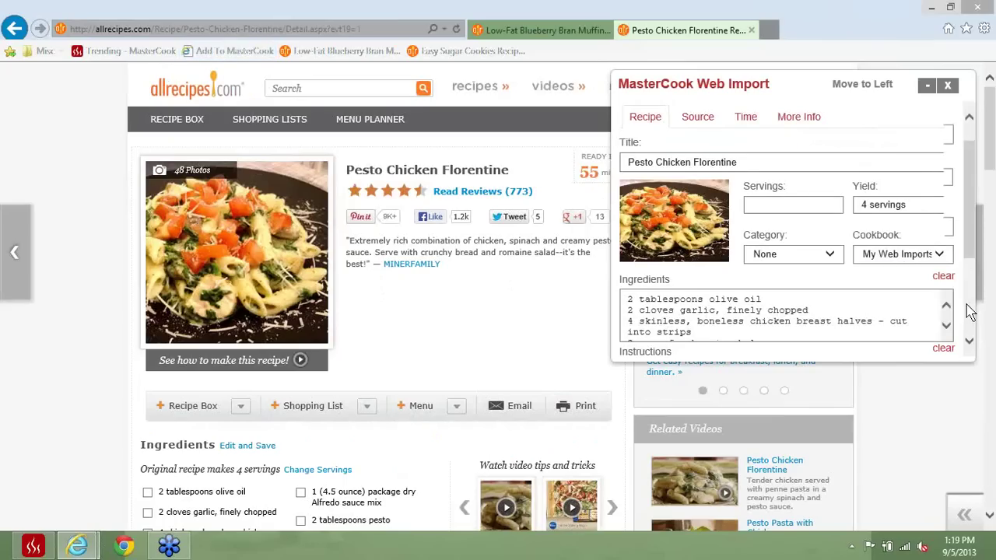
scroll(970, 311, "down", 2)
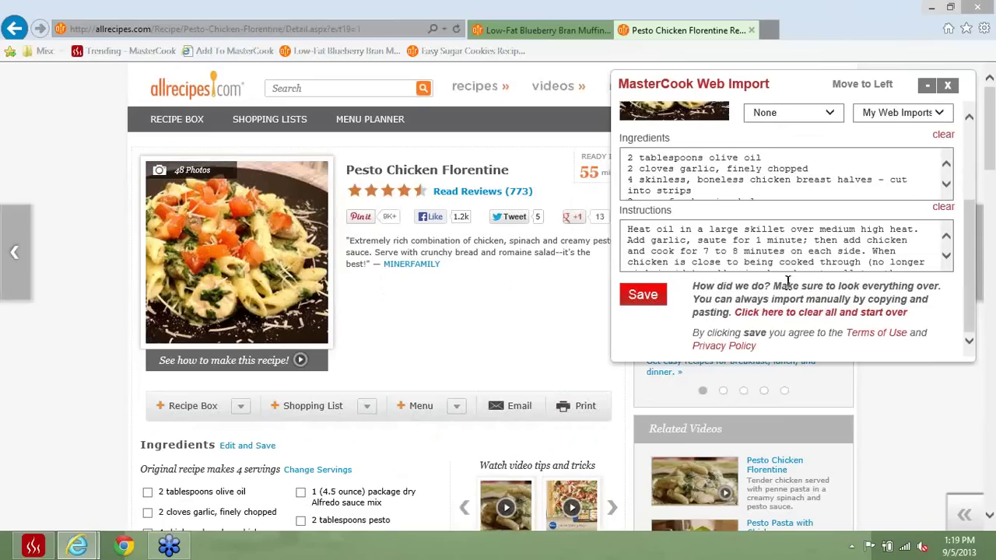
left_click(649, 304)
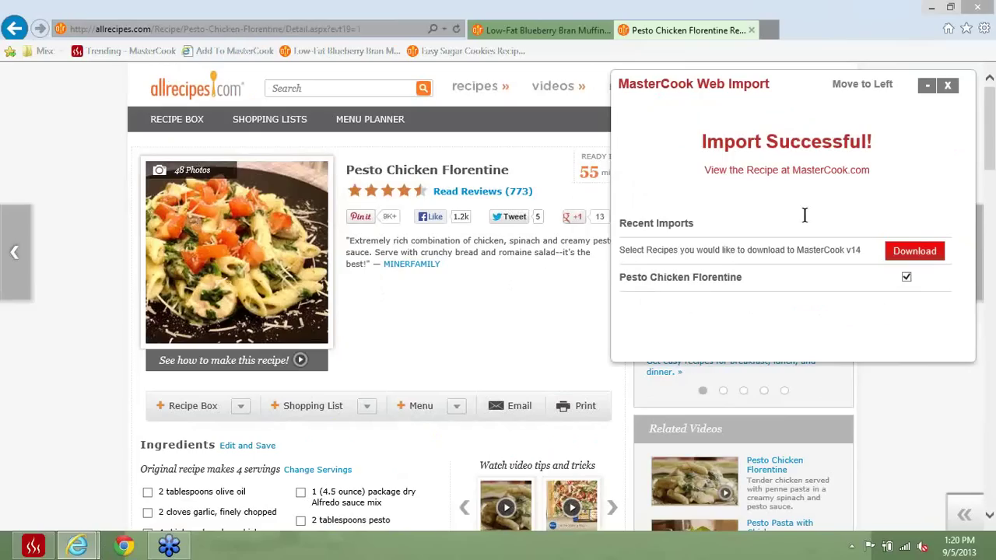
left_click(820, 171)
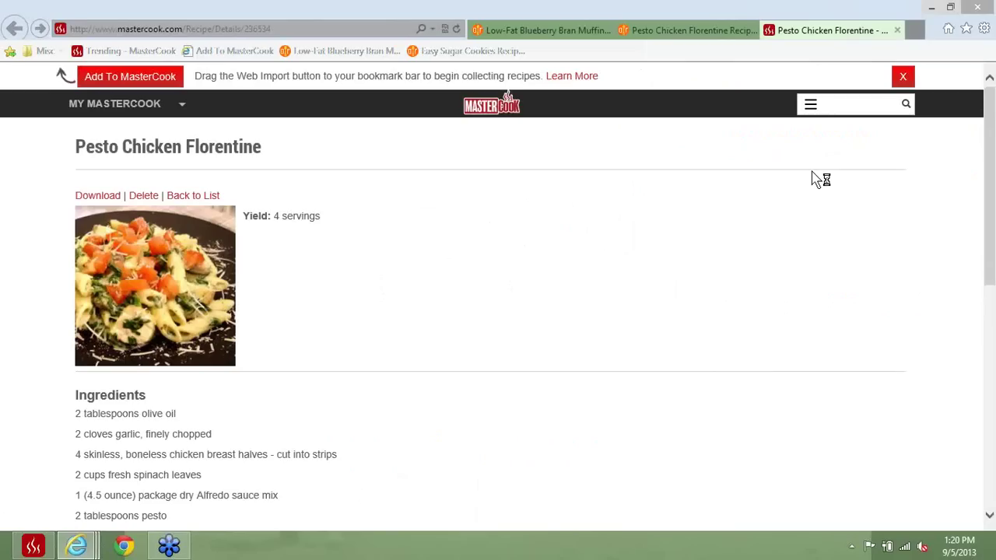
Step: Download the Food Blogs cookbook from the online cookbooks and import its recipes into My Cookbook in MasterCook 14
left_click(183, 106)
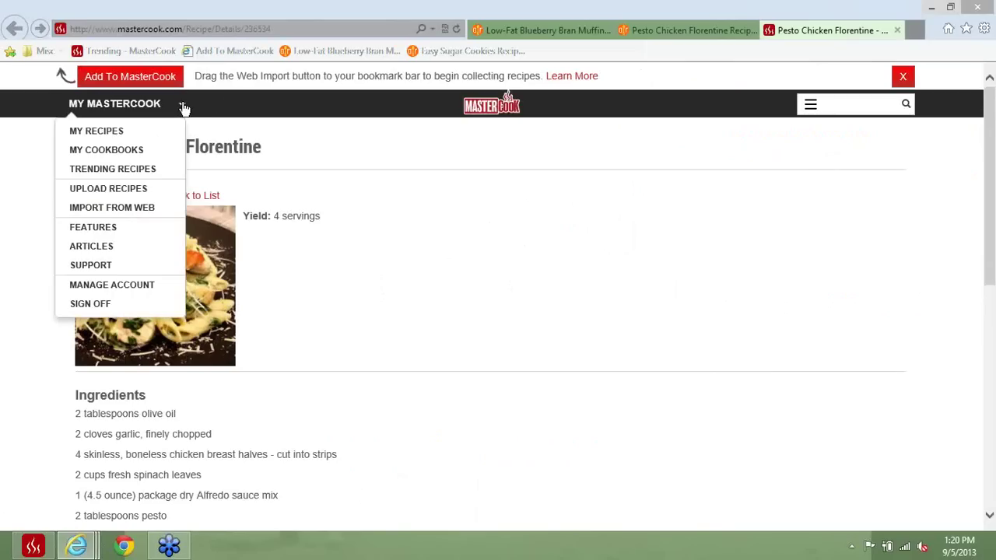
left_click(117, 149)
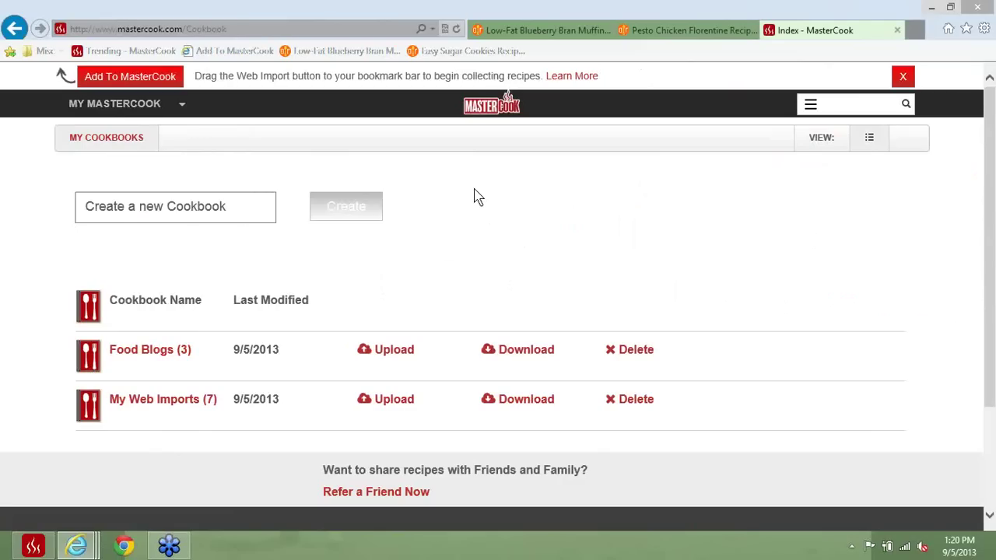
left_click(516, 356)
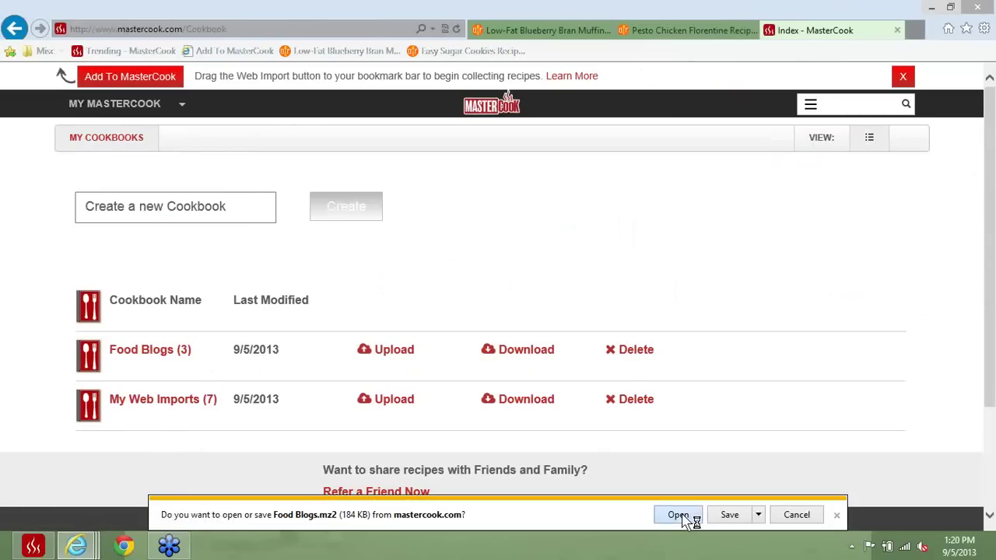
left_click(678, 515)
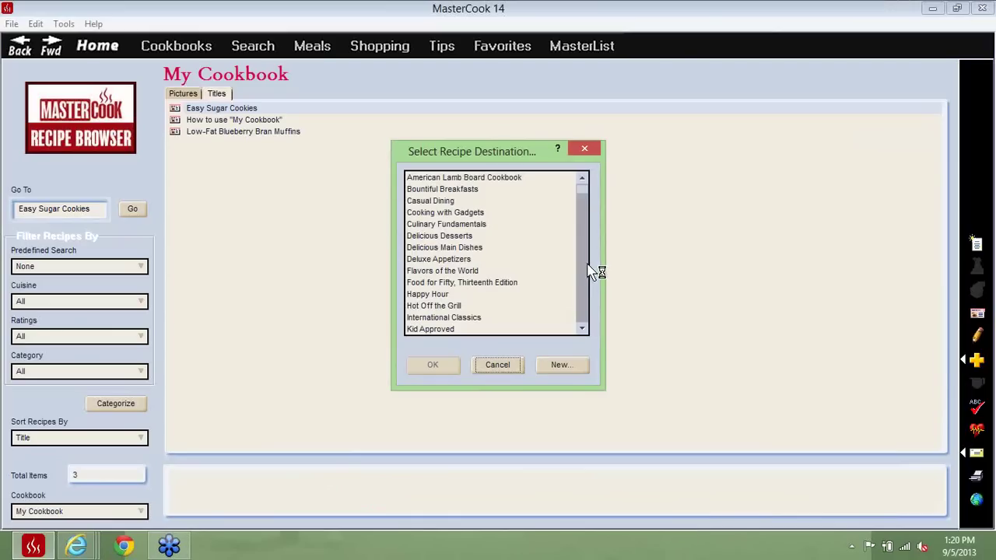
scroll(589, 271, "down", 5)
left_click(454, 226)
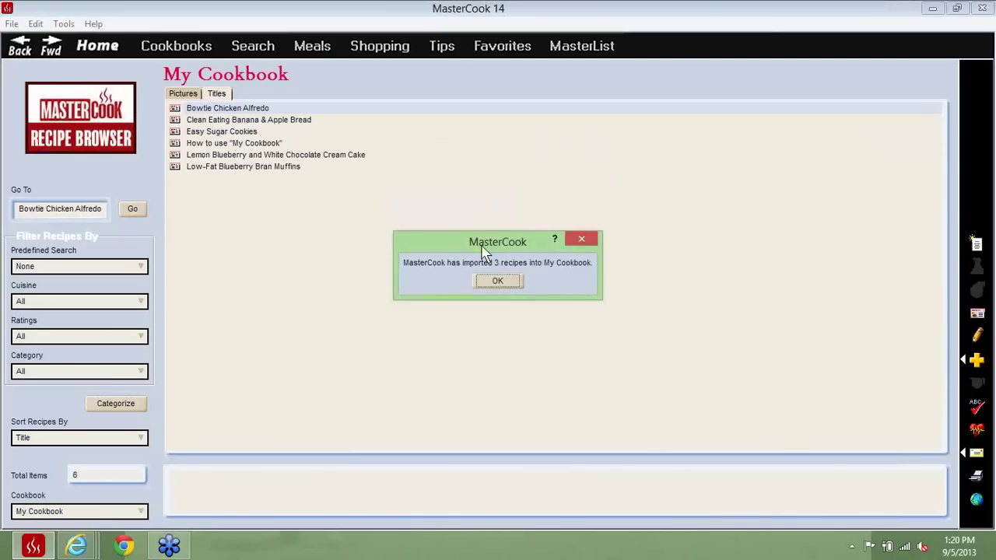
left_click(496, 281)
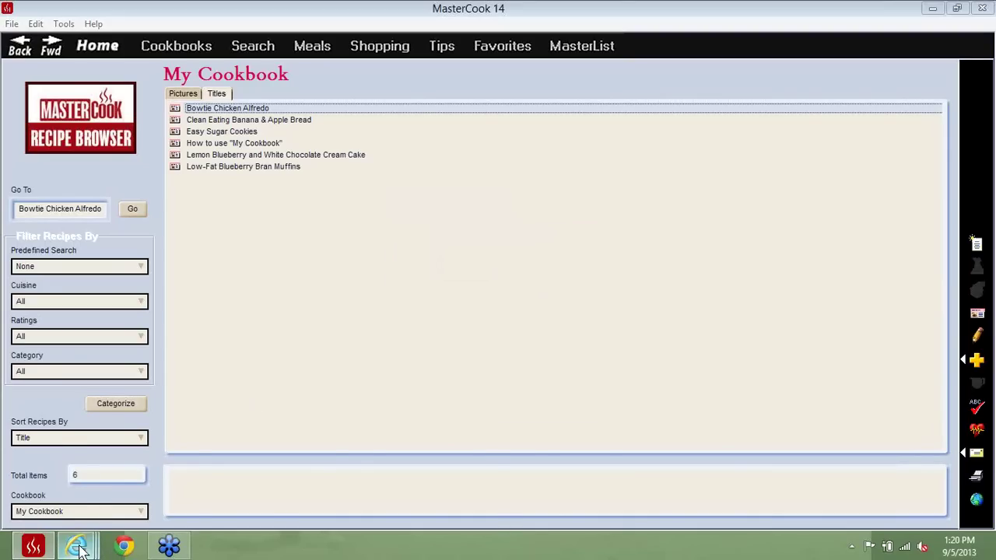
Step: Switch back to the MasterCook.com window in Internet Explorer and open the Trending Recipes page
mouse_move(82, 545)
left_click(377, 493)
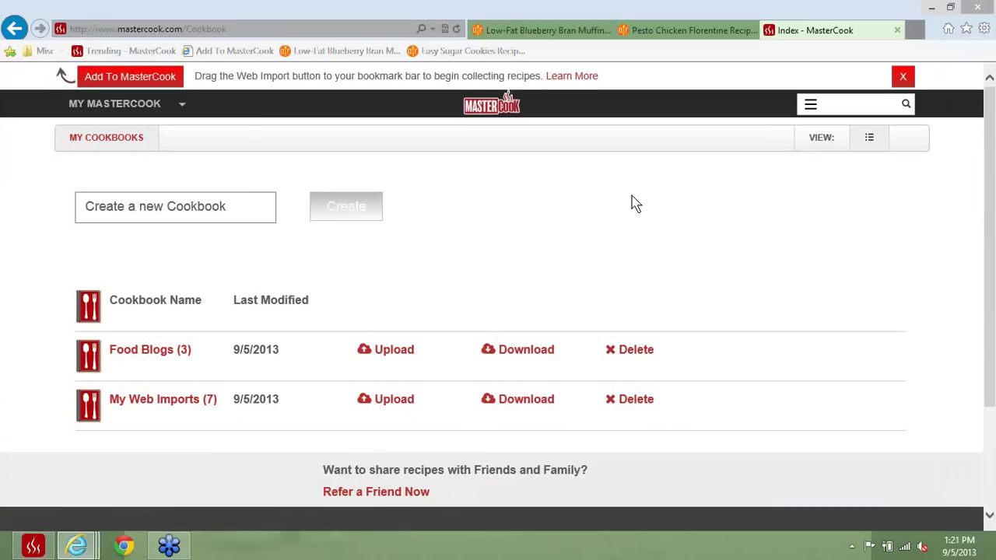
left_click(181, 107)
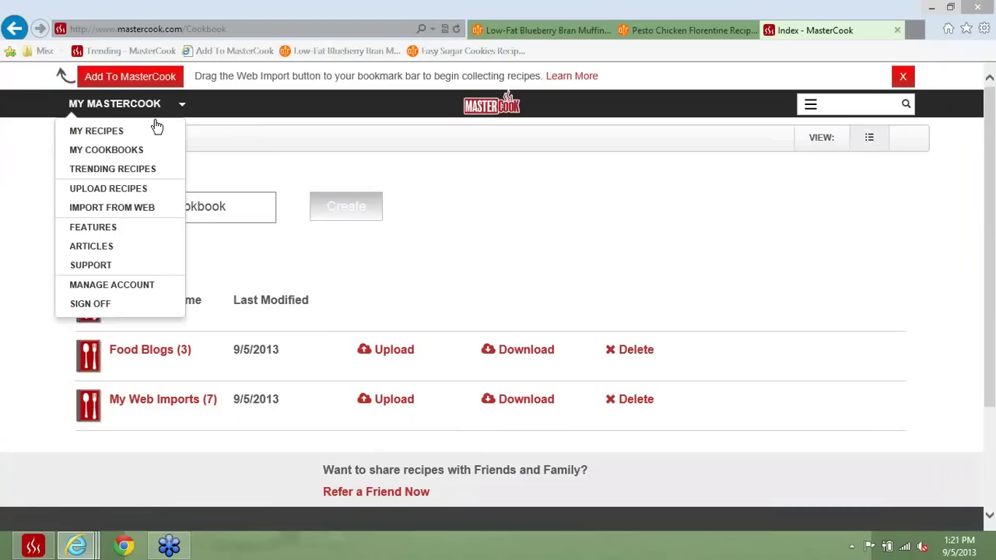
left_click(121, 170)
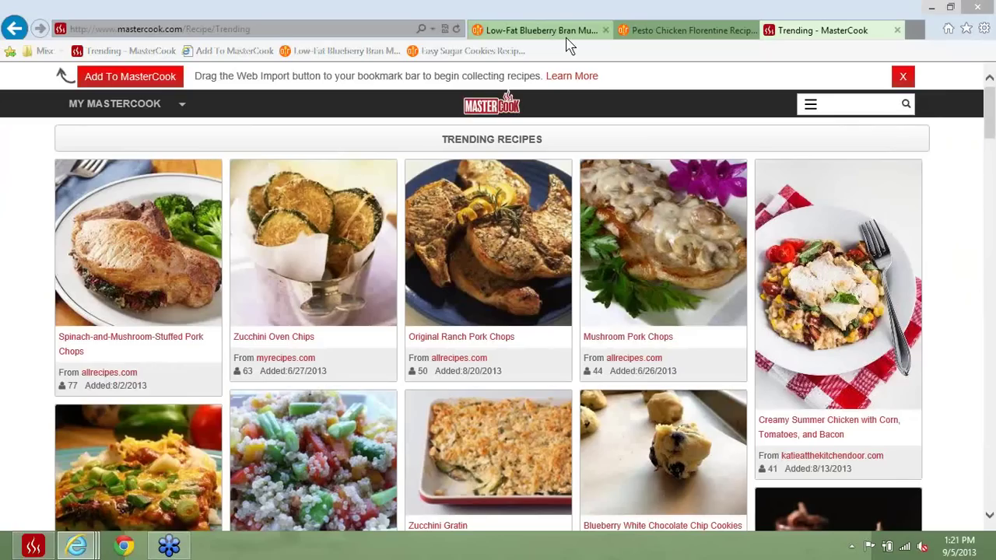
Step: Open the full Original Ranch Pork Chops recipe at allrecipes.com from the trending list and start the MasterCook web import on it
left_click(494, 277)
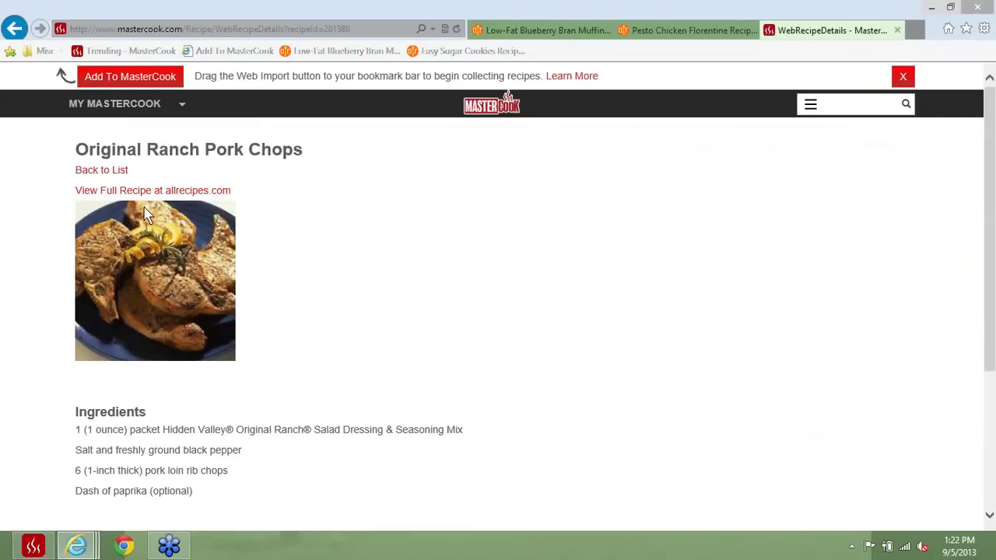
left_click(157, 192)
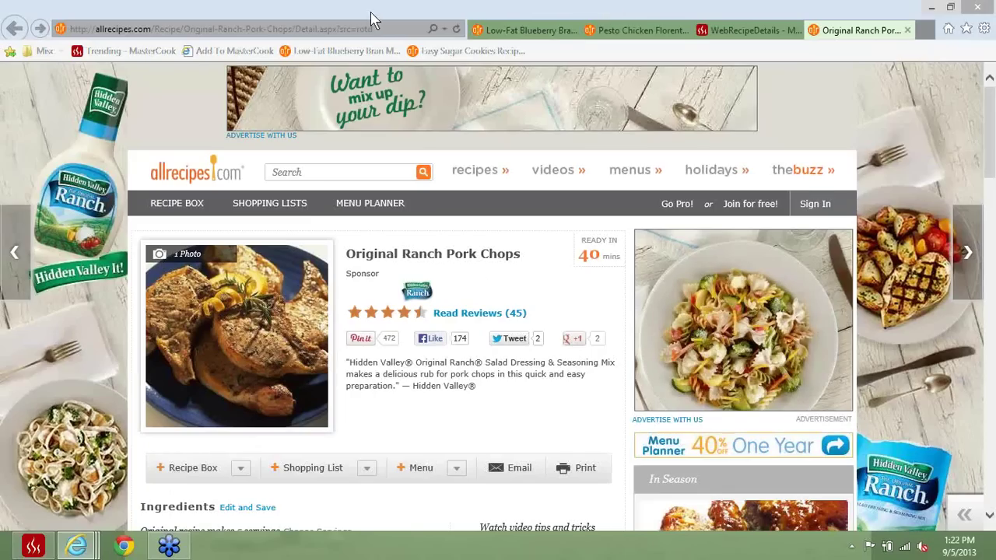
left_click(207, 56)
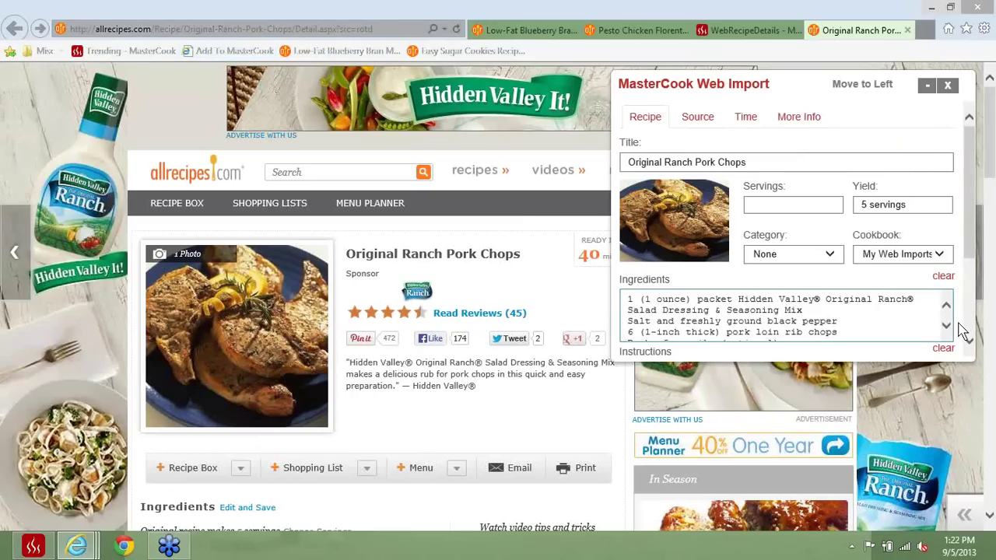
Step: Save the Original Ranch Pork Chops import to the My Web Imports cookbook and view the recipe at MasterCook.com
scroll(650, 288, "down", 3)
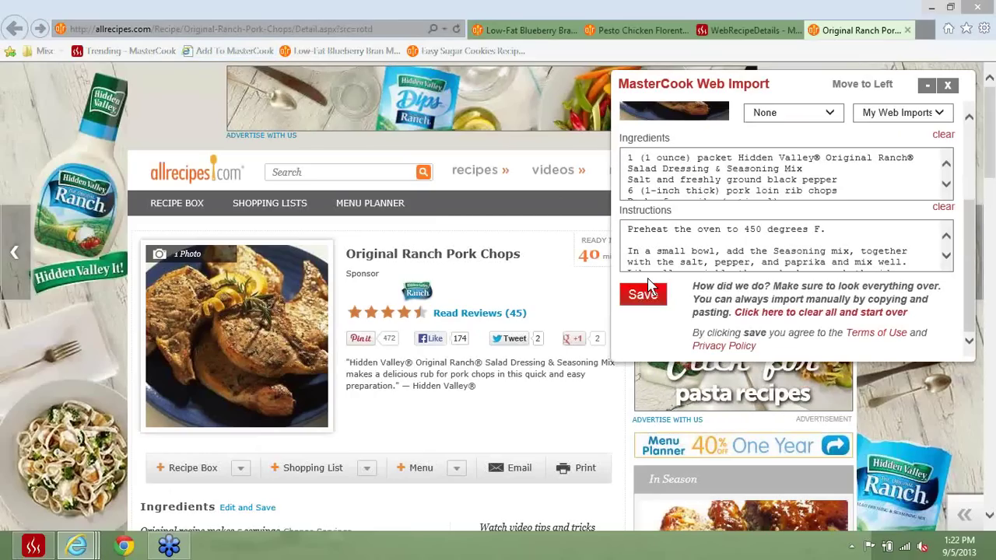
left_click(644, 294)
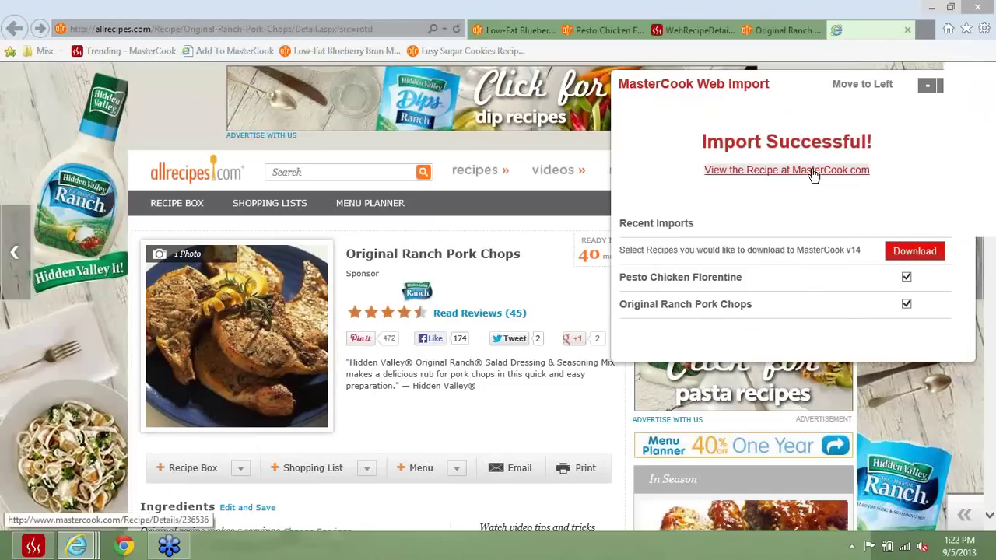
left_click(814, 172)
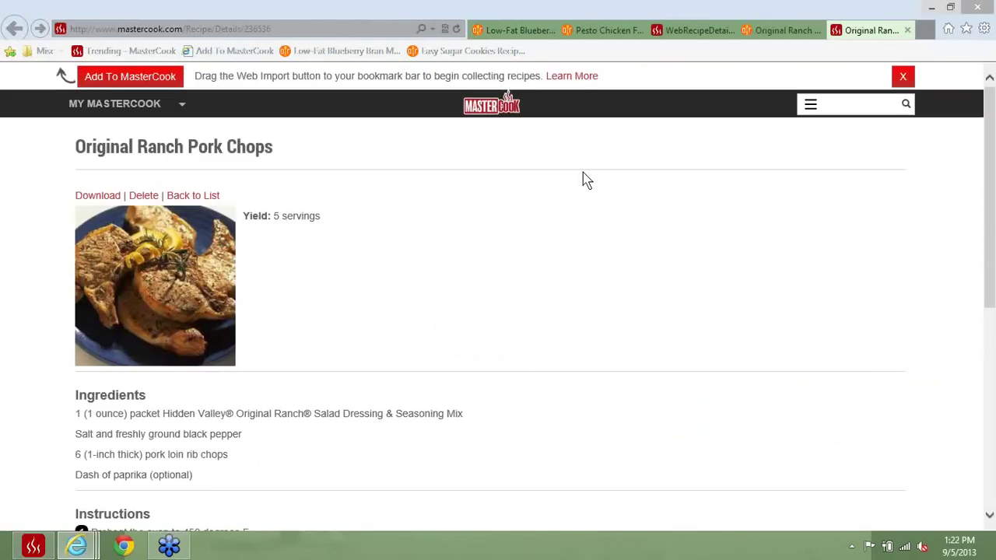
Step: Return to the Trending Recipes page and open the full Zucchini Oven Chips recipe at myrecipes.com
left_click(182, 107)
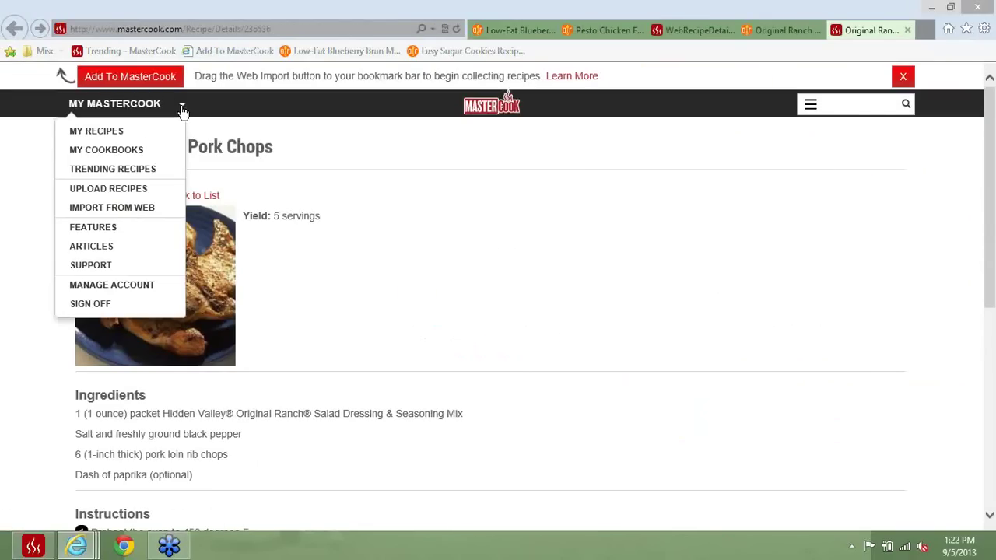
left_click(129, 168)
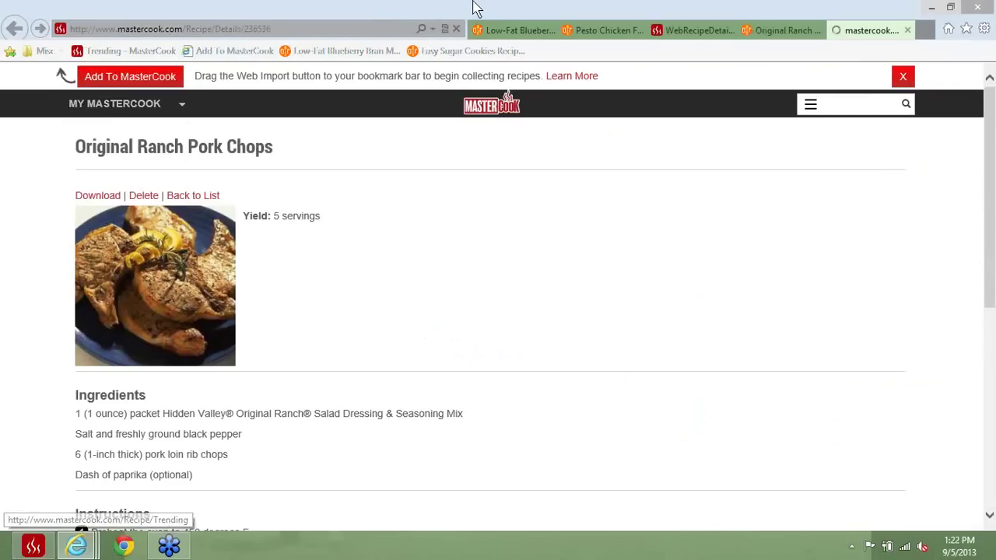
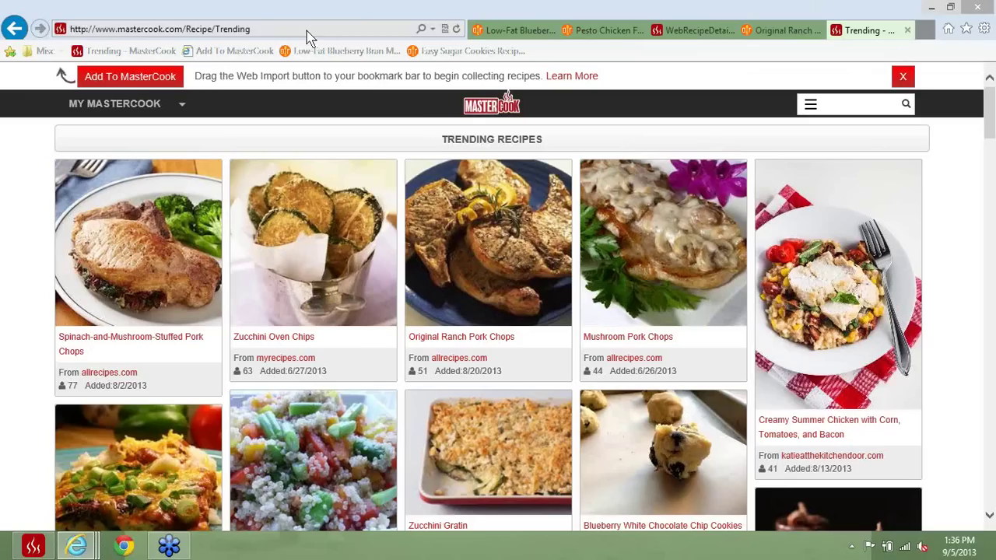
left_click(184, 108)
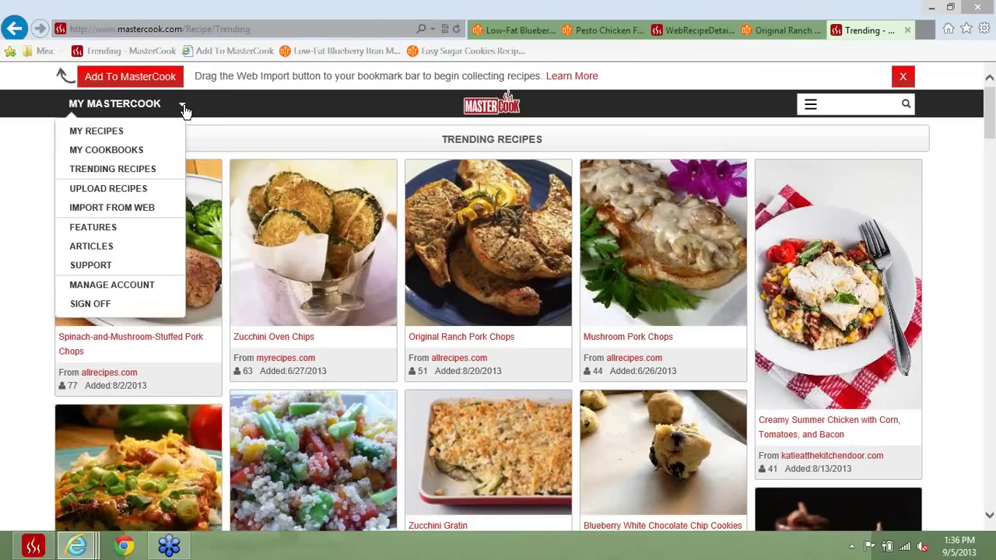
left_click(296, 250)
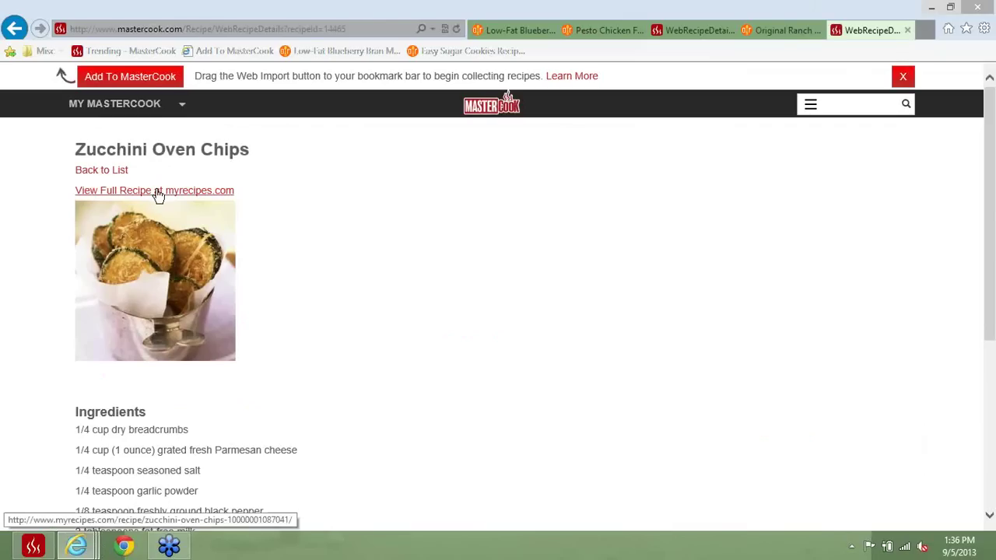
left_click(158, 194)
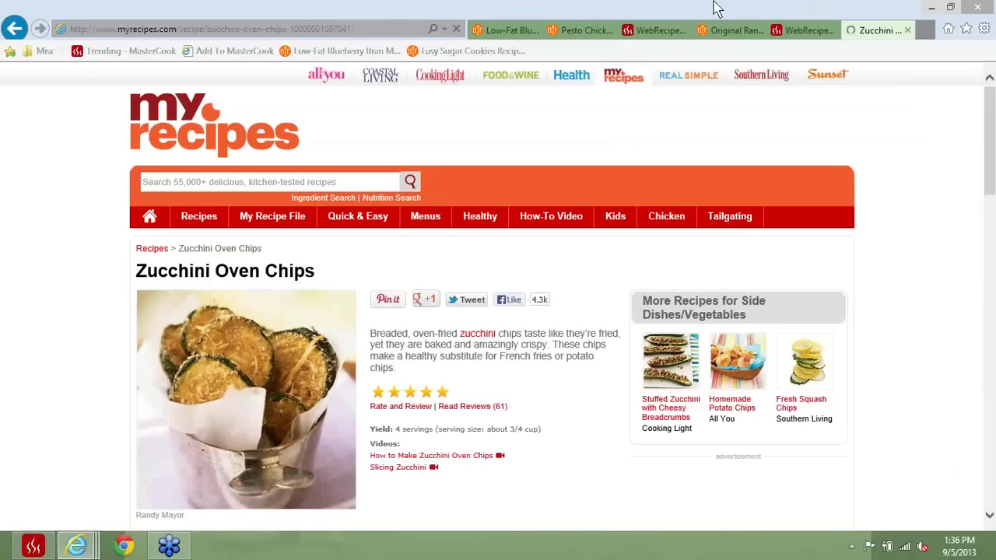
Step: Import Zucchini Oven Chips into the My Web Imports cookbook with the MasterCook web import and view it at MasterCook.com
left_click(228, 53)
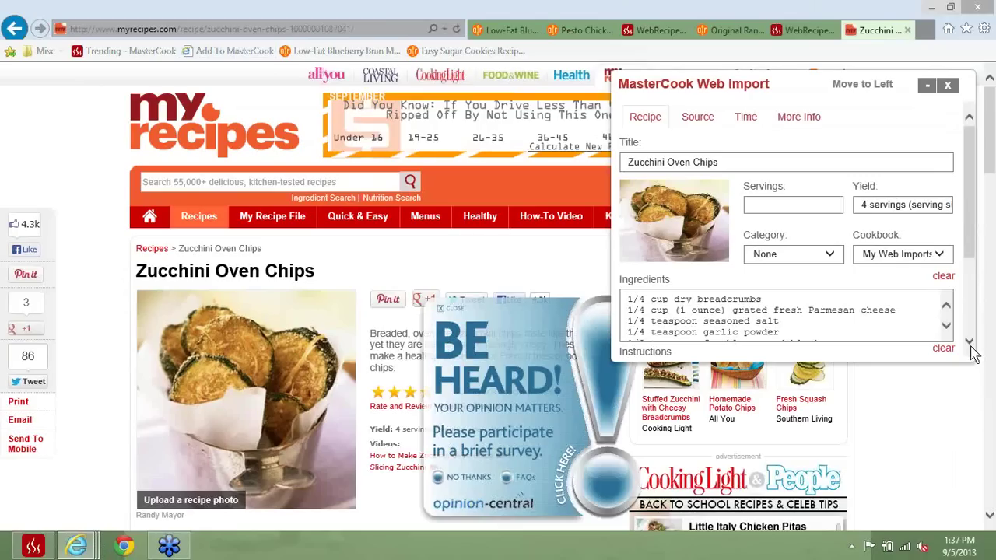
scroll(972, 350, "down", 3)
left_click(640, 296)
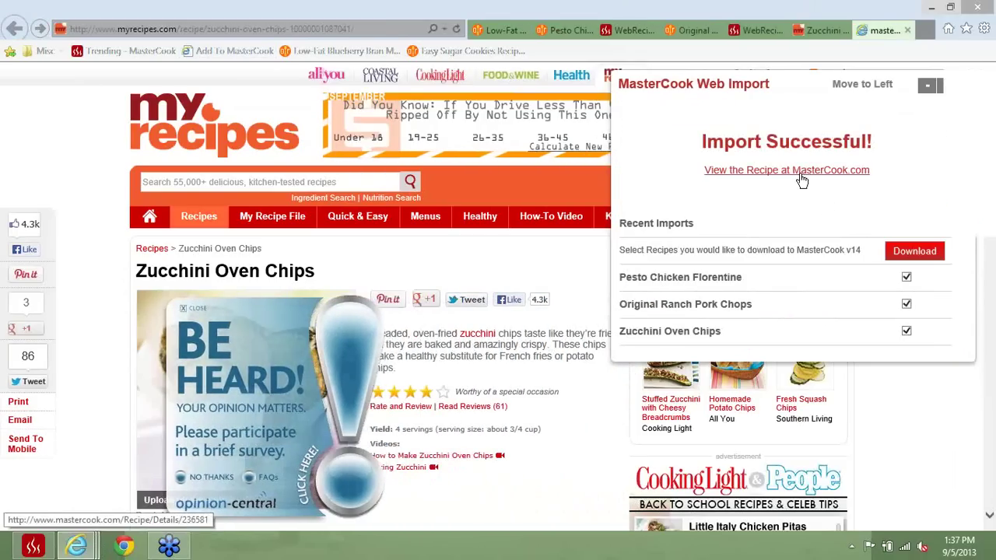
left_click(802, 173)
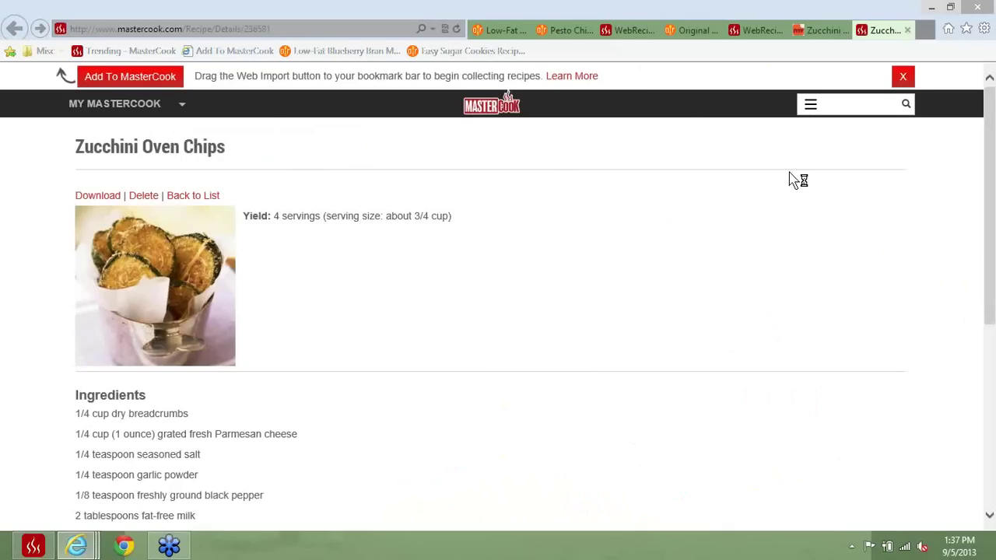
Step: Return to the Trending Recipes page and open the Learn More instructions for importing recipes from the web
left_click(180, 107)
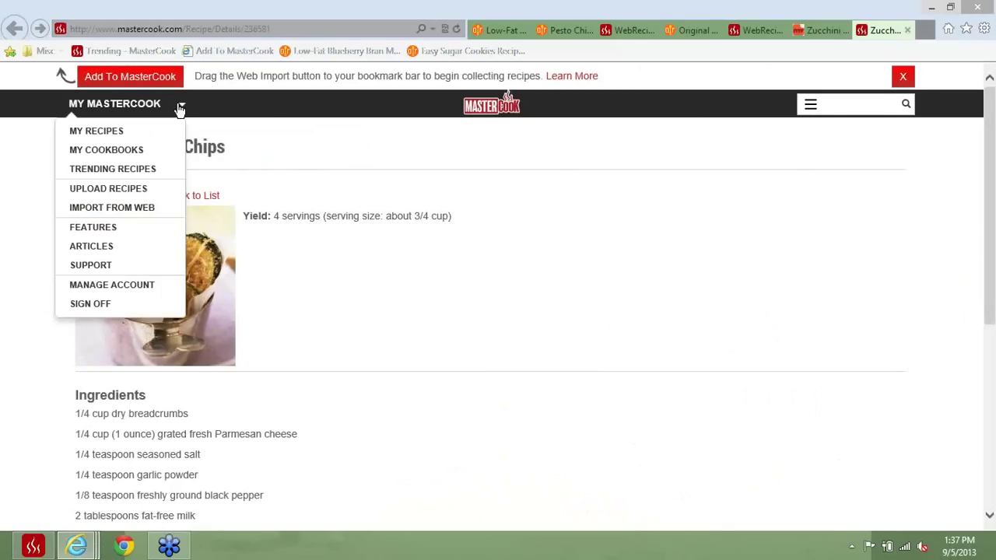
left_click(103, 169)
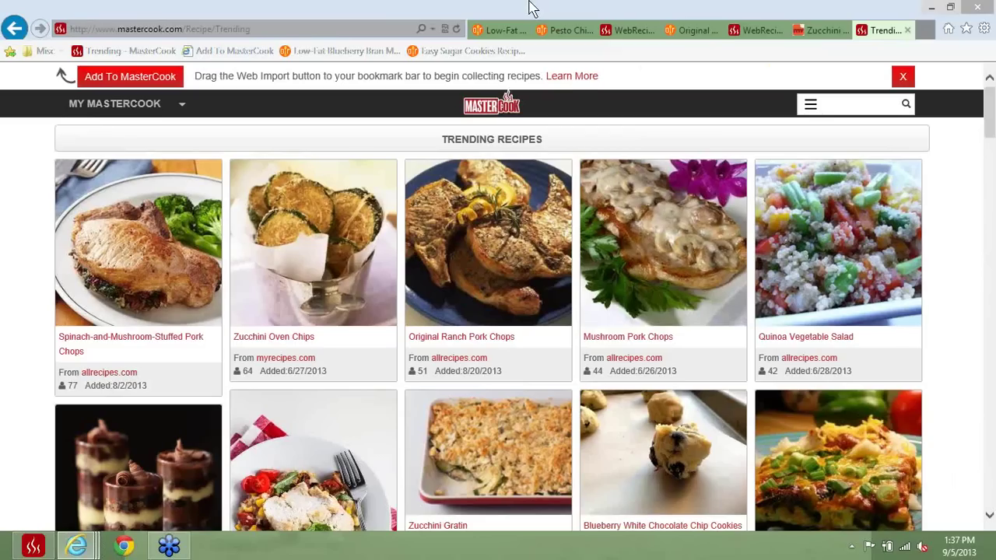
left_click(576, 79)
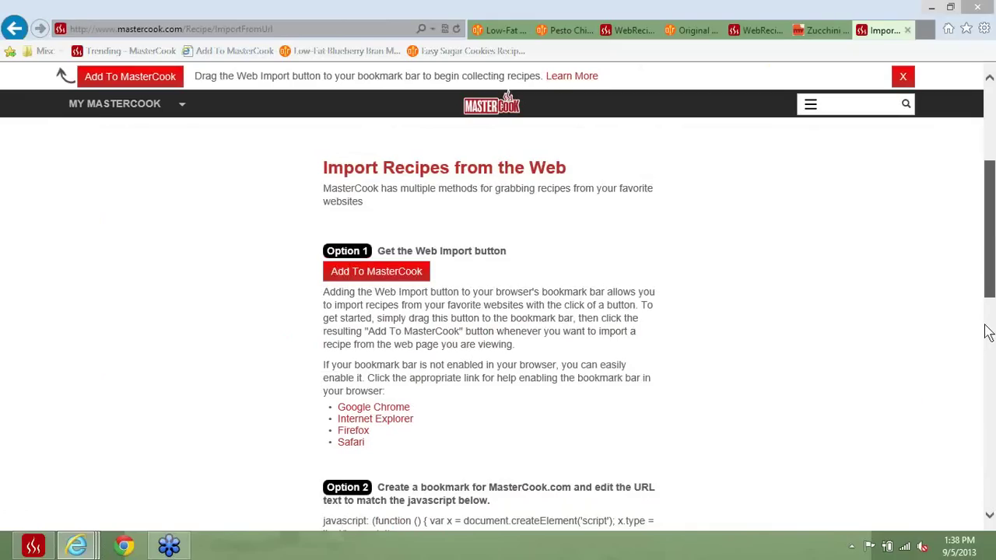
scroll(988, 332, "down", 3)
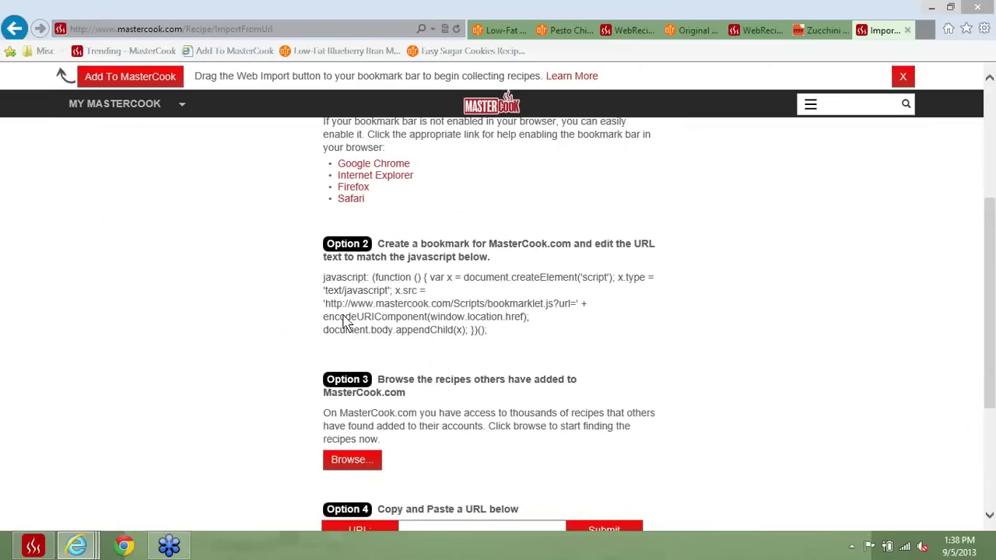
Step: Copy the complete bookmark JavaScript code given under Option 2 of the web import instructions
left_click_drag(345, 323, 326, 277)
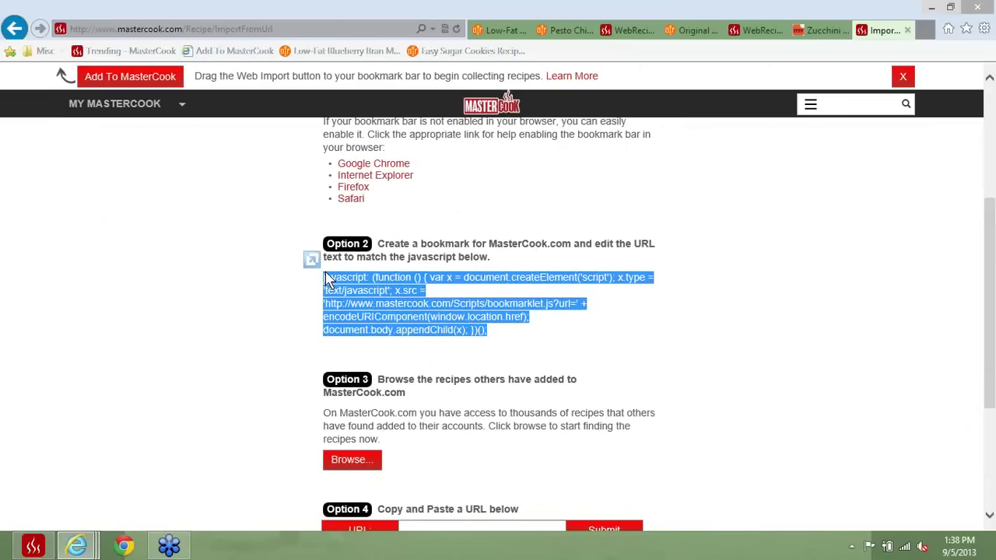
right_click(325, 277)
left_click(401, 319)
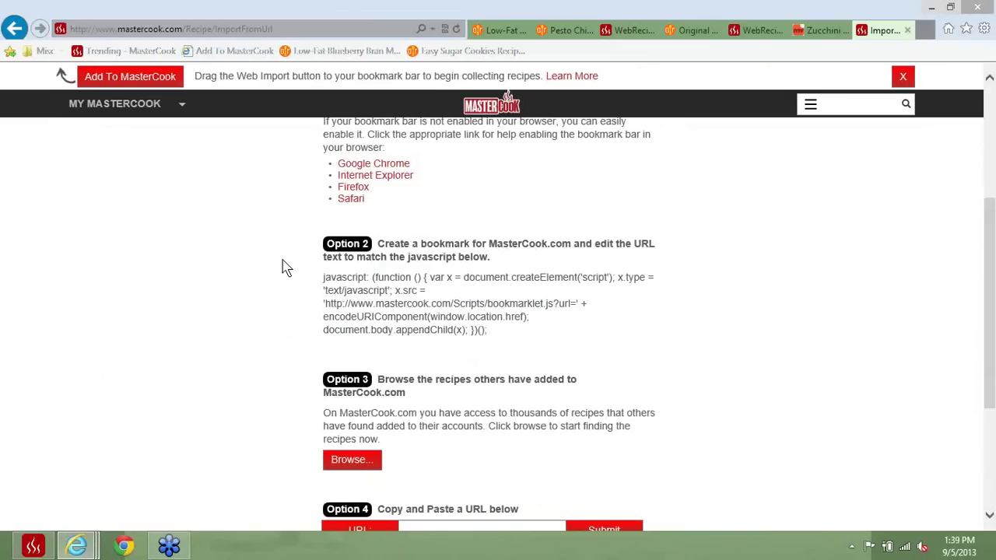
Step: Go back to the Trending Recipes page and open the My Recipes list at MasterCook.com
left_click(182, 111)
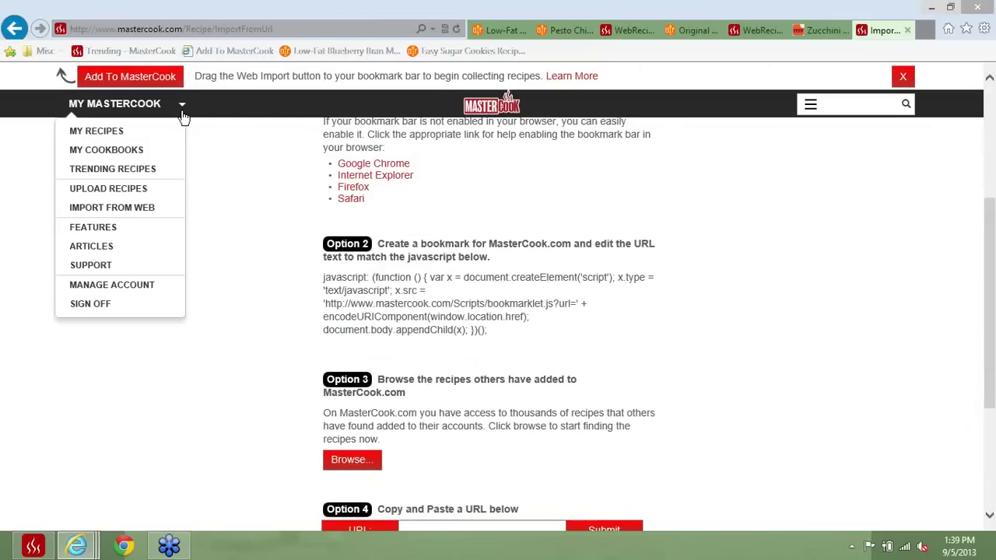
left_click(145, 168)
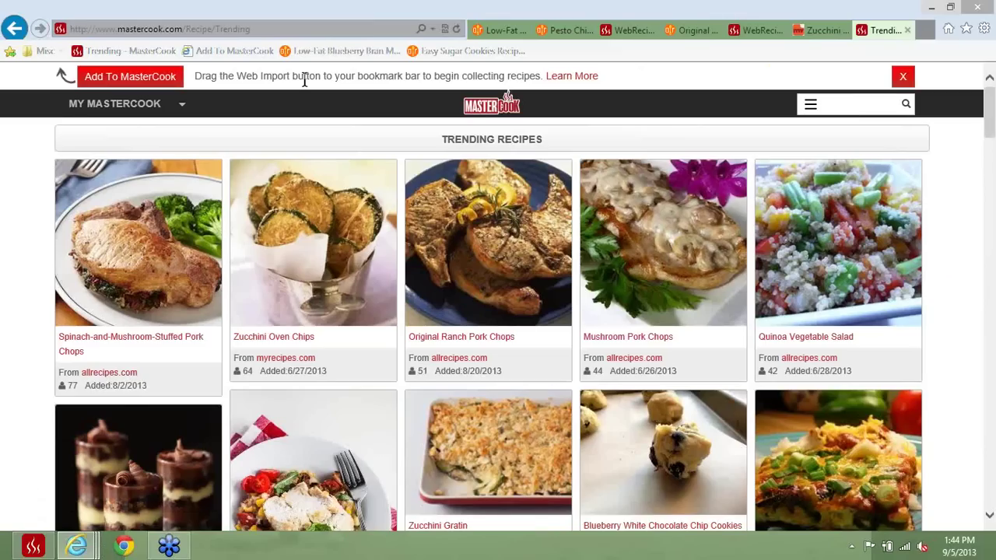
left_click(184, 106)
left_click(98, 133)
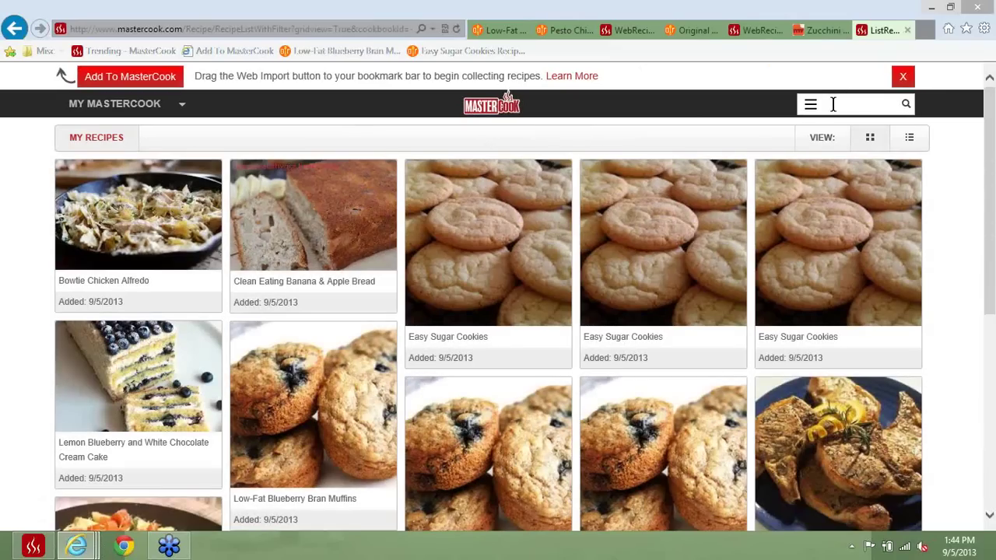
Step: Search the My Recipes list for "apple"
left_click(833, 104)
type("apple")
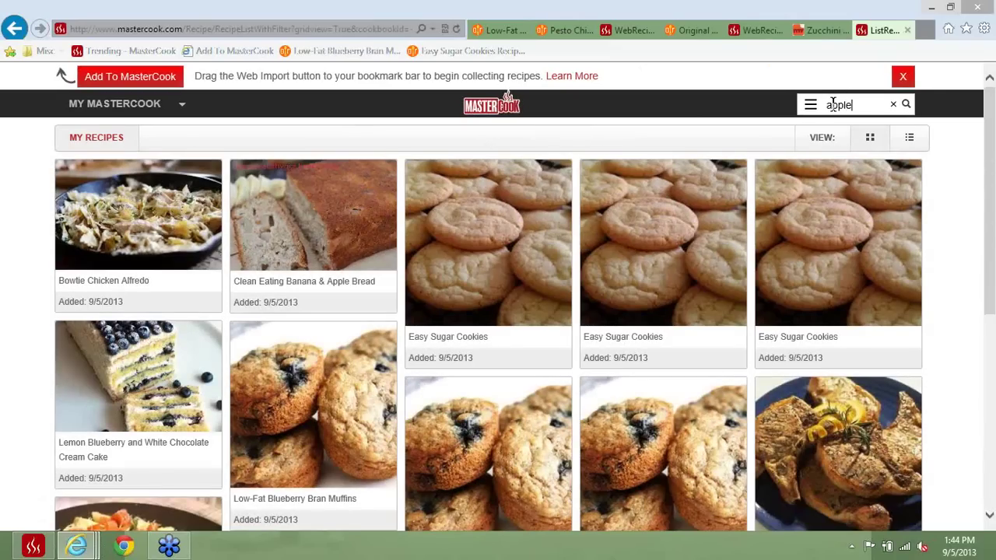
key("Return")
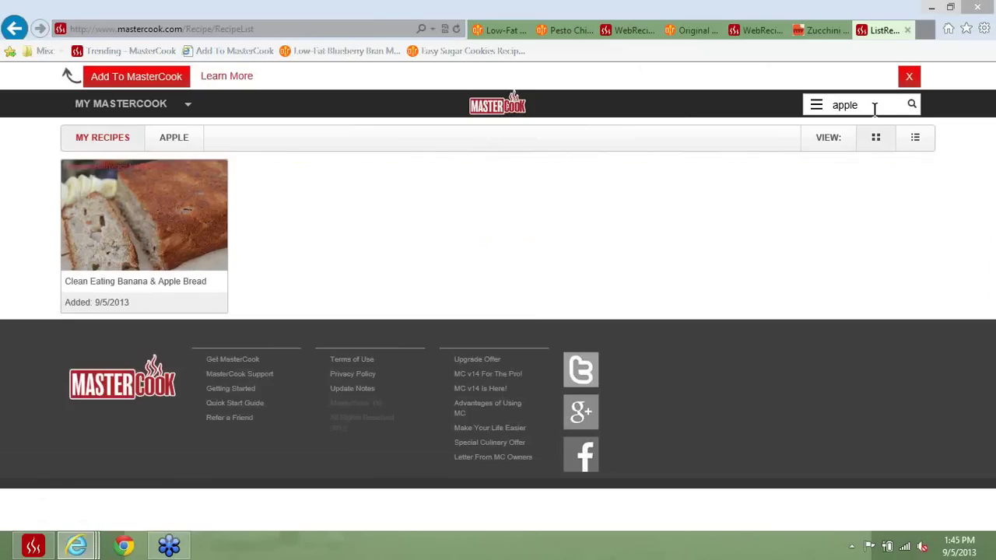
Step: Clear the apple search to list all of My Recipes and return to the Trending Recipes page
left_click(875, 107)
double_click(875, 107)
key("BackSpace")
key("Return")
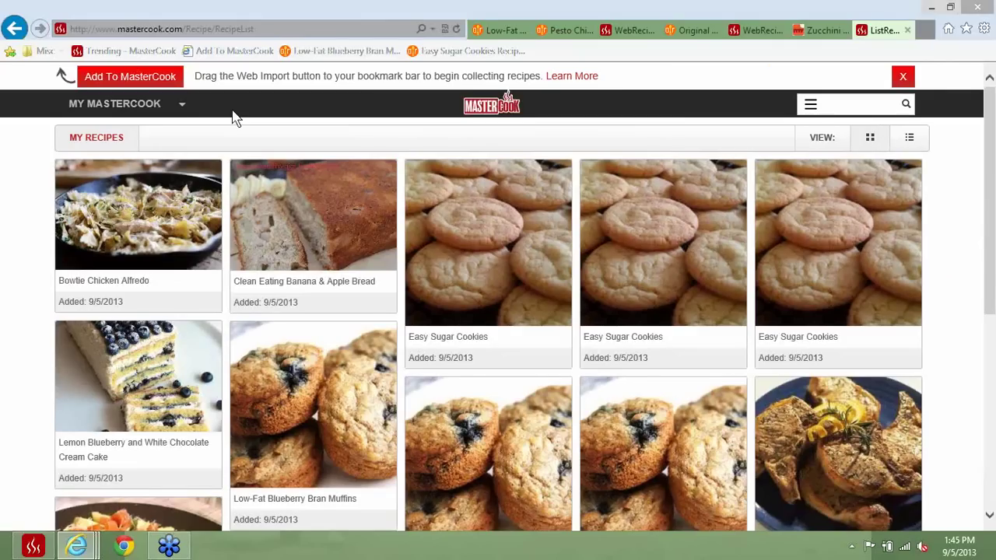
left_click(181, 109)
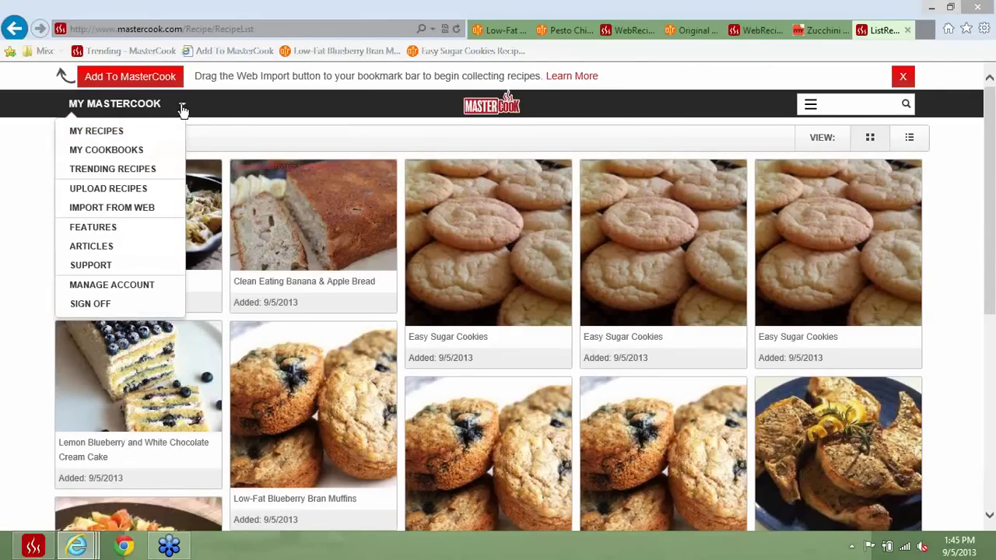
left_click(133, 169)
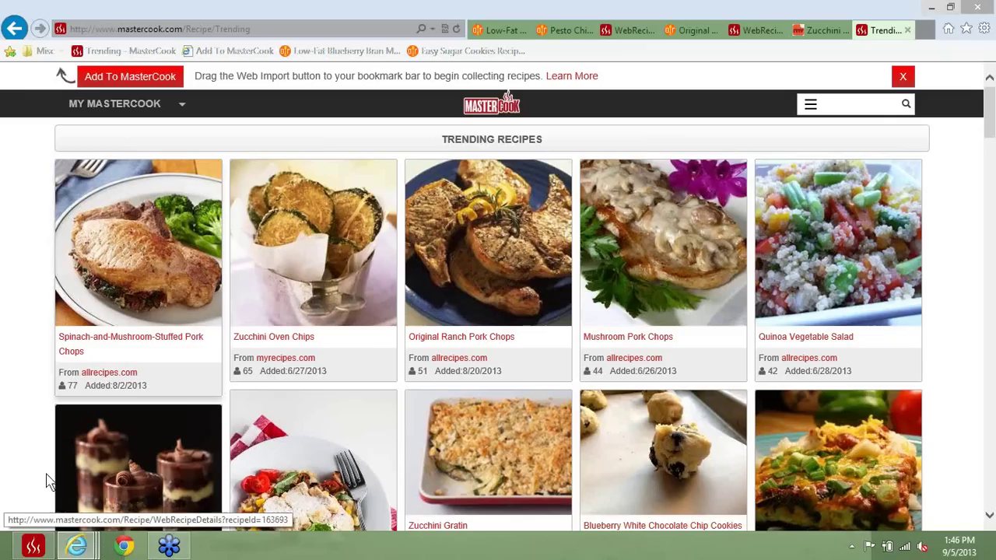
Step: Switch to MasterCook 14 and start an export of Bowtie Chicken Alfredo in MC 14 Format With Images (*.MZ2)
left_click(33, 547)
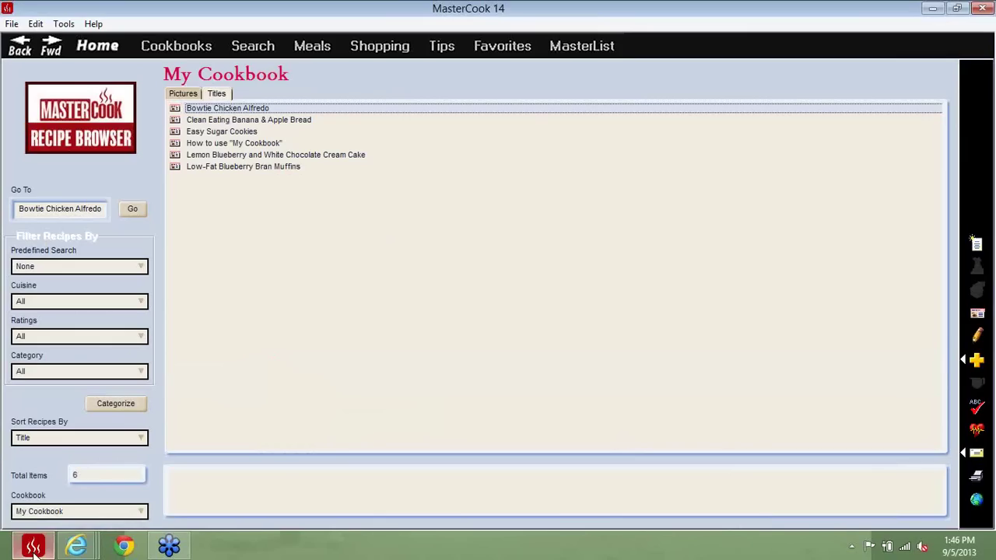
left_click(12, 24)
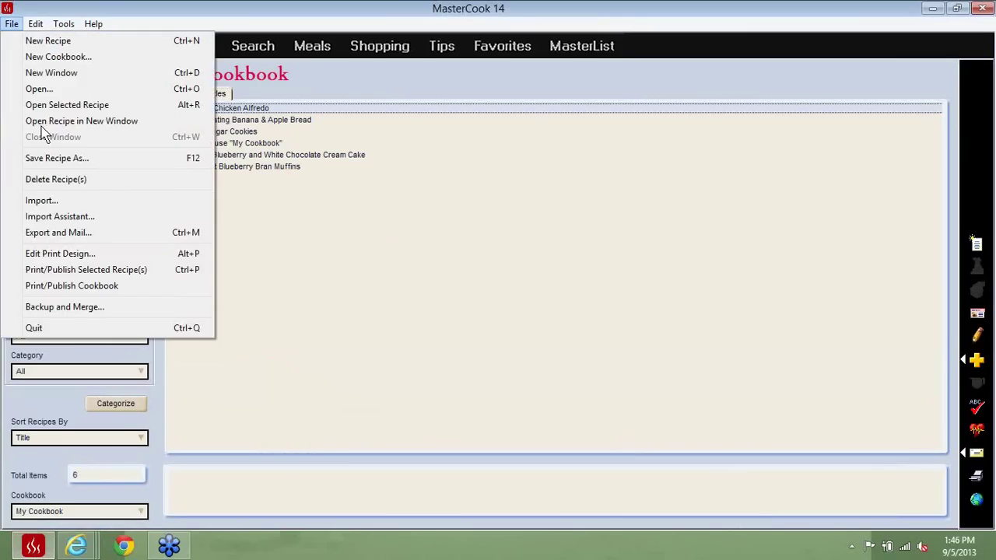
left_click(84, 233)
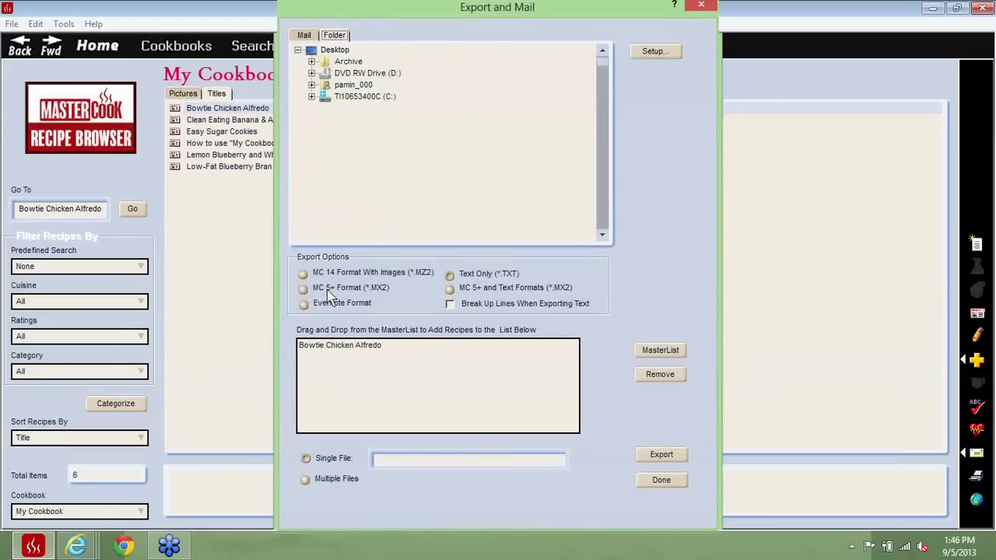
left_click(346, 276)
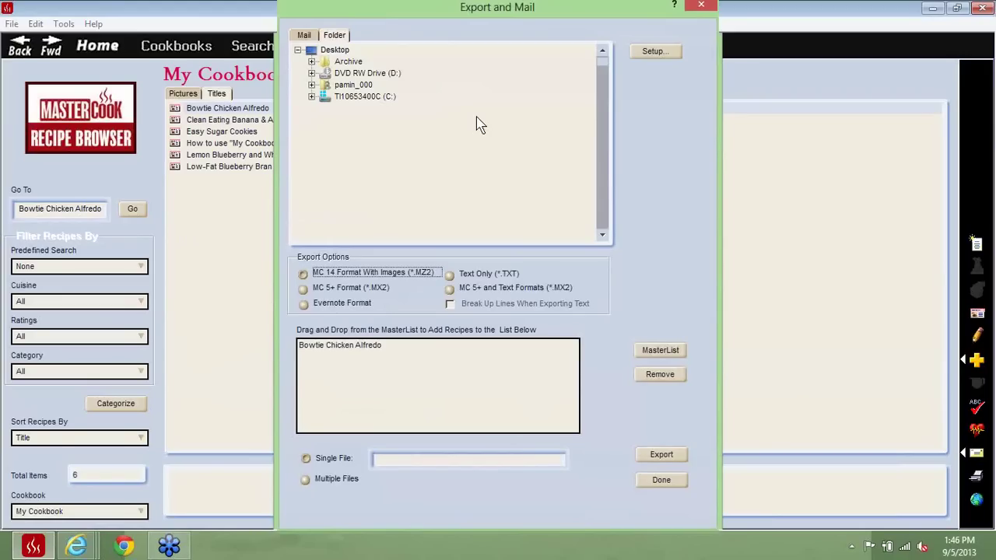
Step: Export the recipe to the Desktop as a single file named "chicken" and close the export dialog
left_click(338, 51)
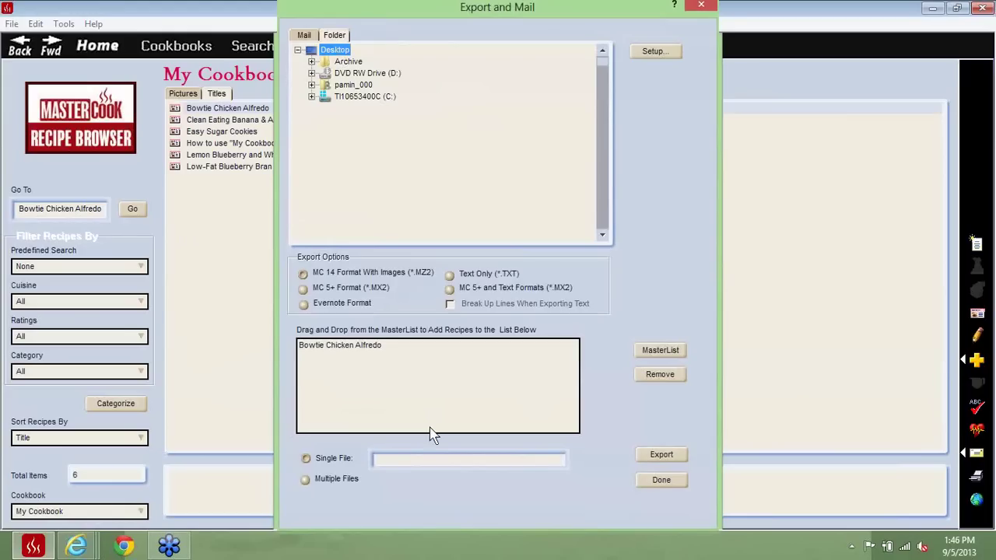
left_click(417, 463)
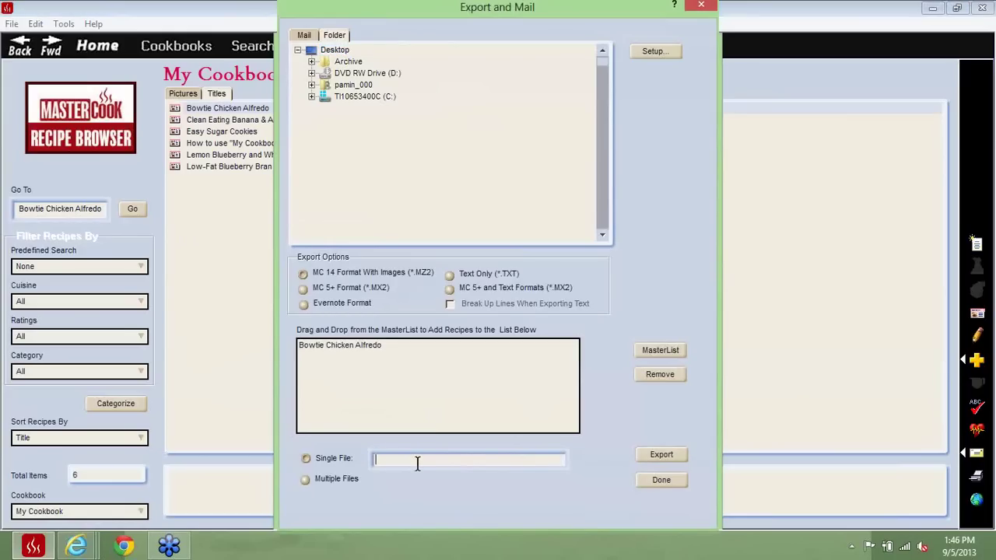
type("chicken")
left_click(660, 456)
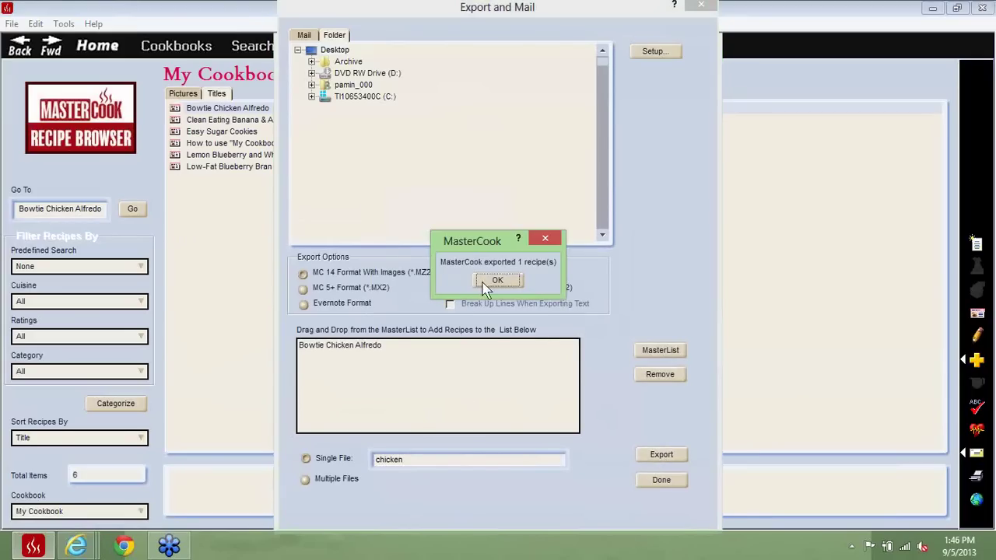
left_click(495, 281)
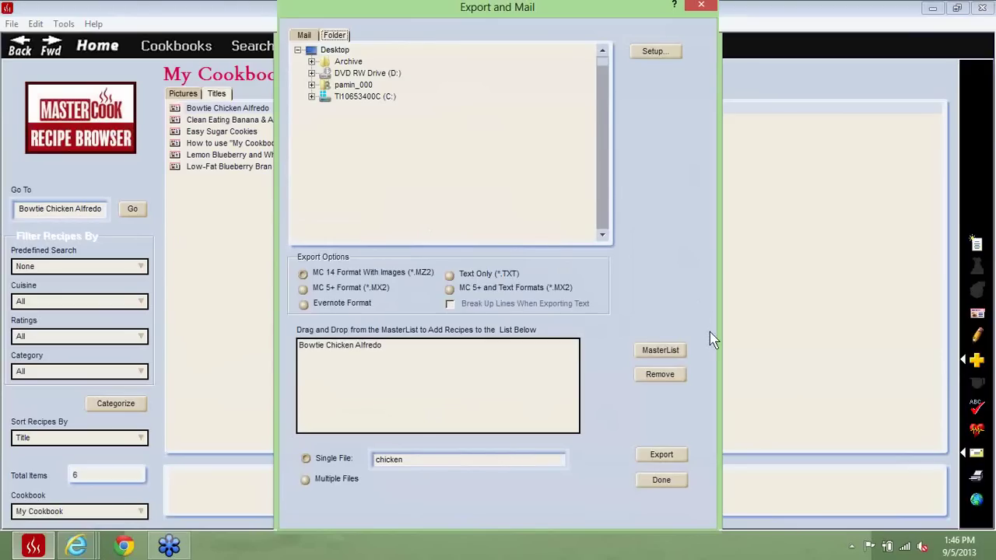
left_click(661, 480)
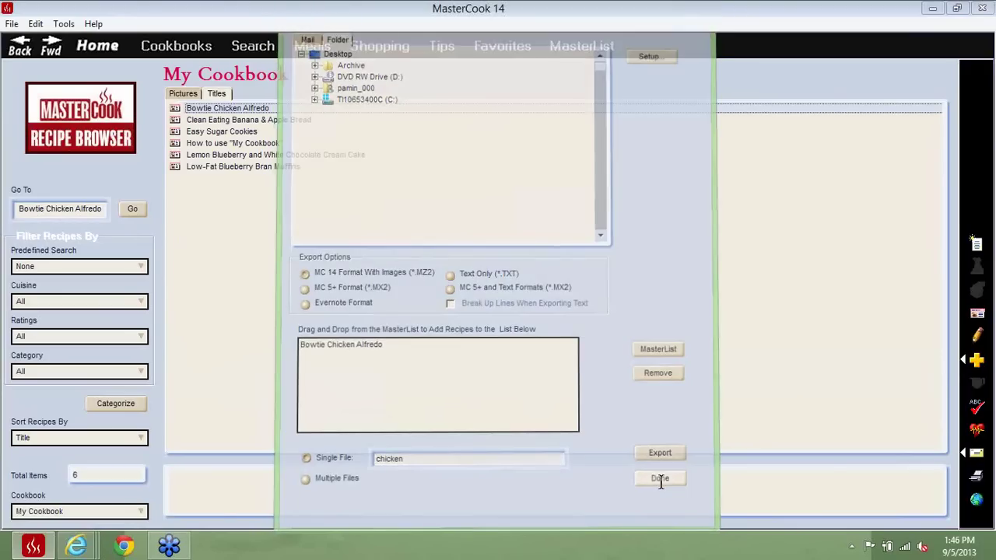
Step: Switch to the MasterCook.com browser window, view the My Cookbooks page and return to Trending Recipes
left_click(78, 548)
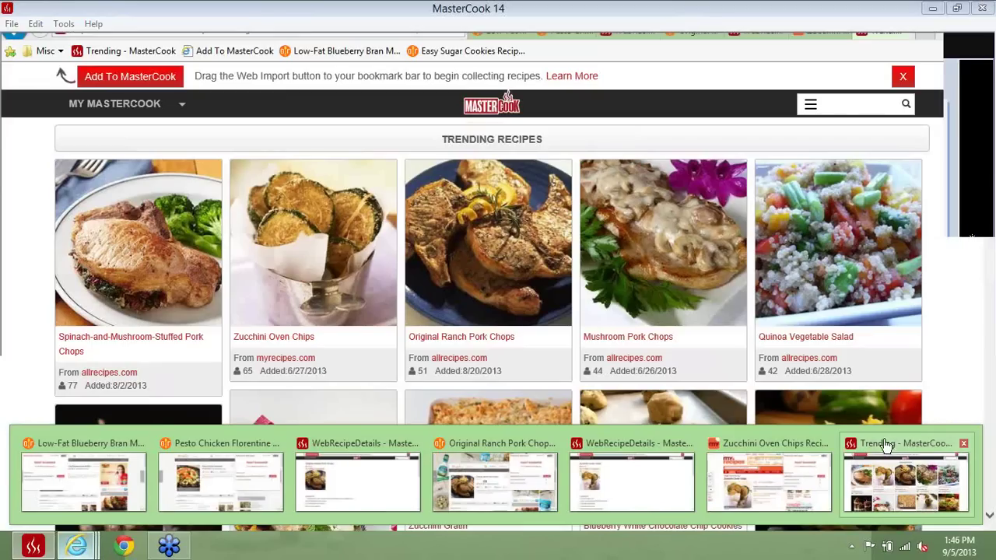
left_click(885, 445)
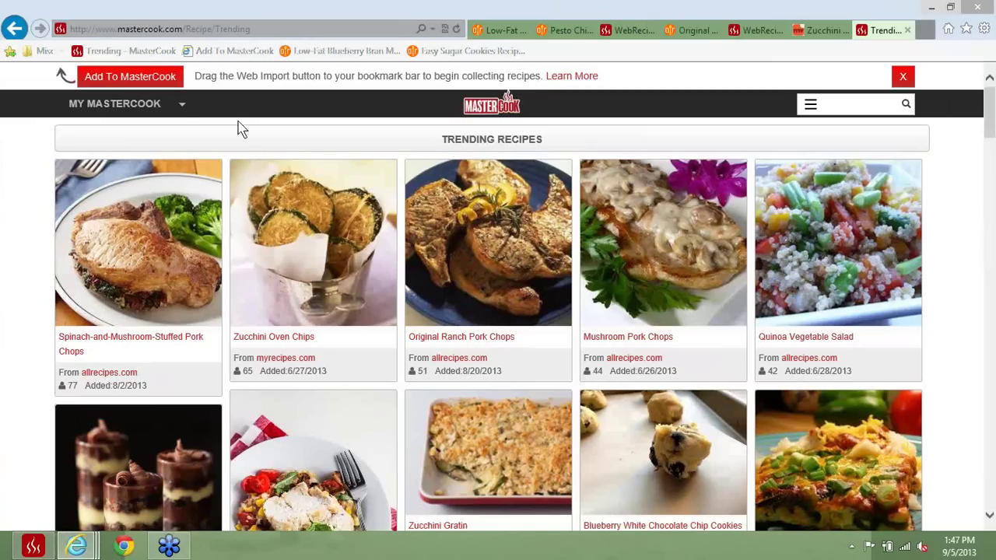
left_click(182, 109)
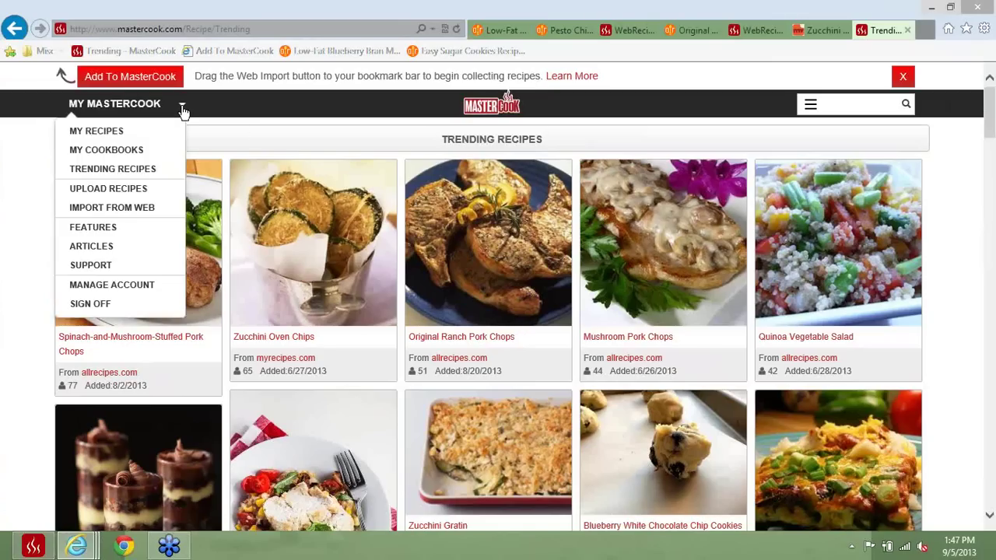
left_click(130, 155)
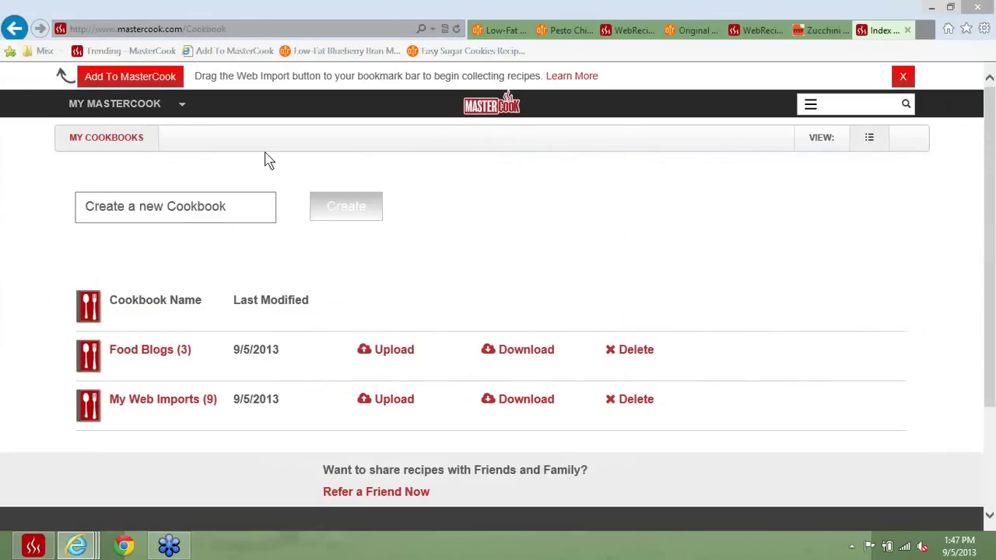
left_click(180, 106)
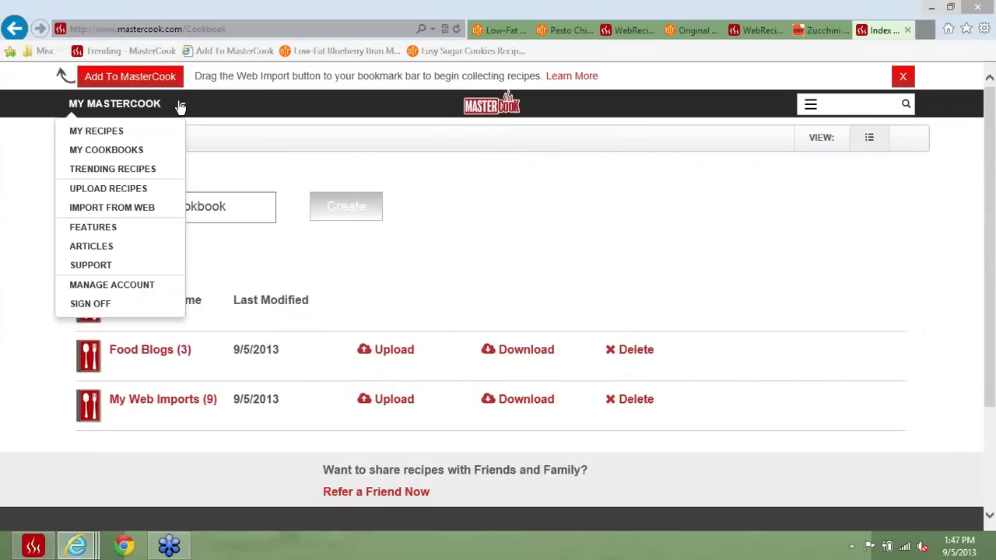
left_click(125, 173)
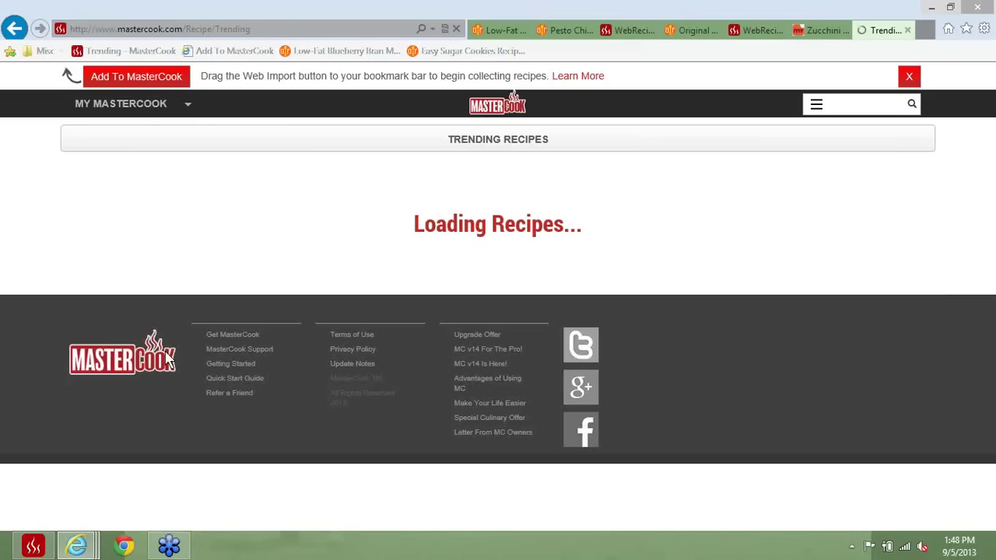
Step: In MasterCook 14, review the export folder destinations for Bowtie Chicken Alfredo, selecting the C: drive and Desktop, and return to the home screen without exporting
left_click(18, 551)
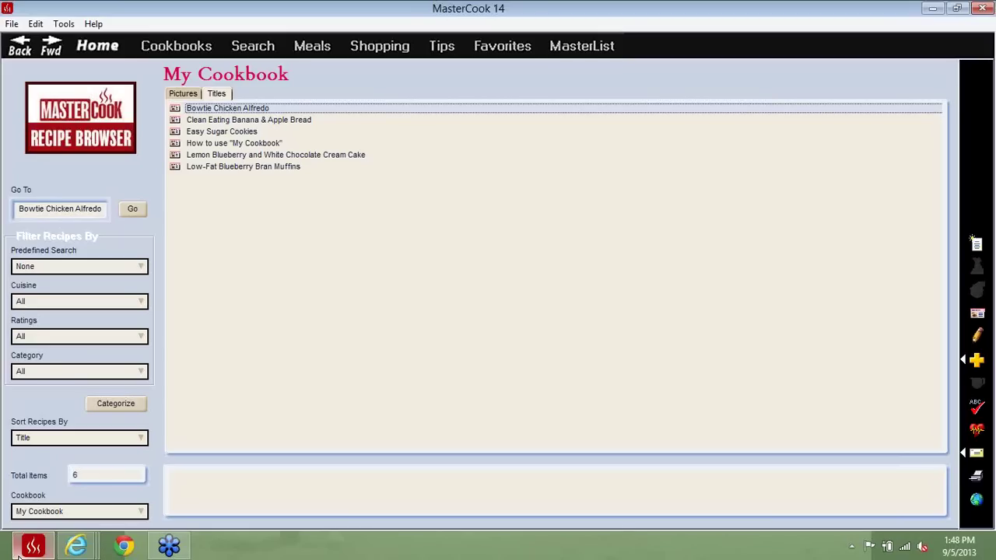
left_click(11, 23)
left_click(109, 240)
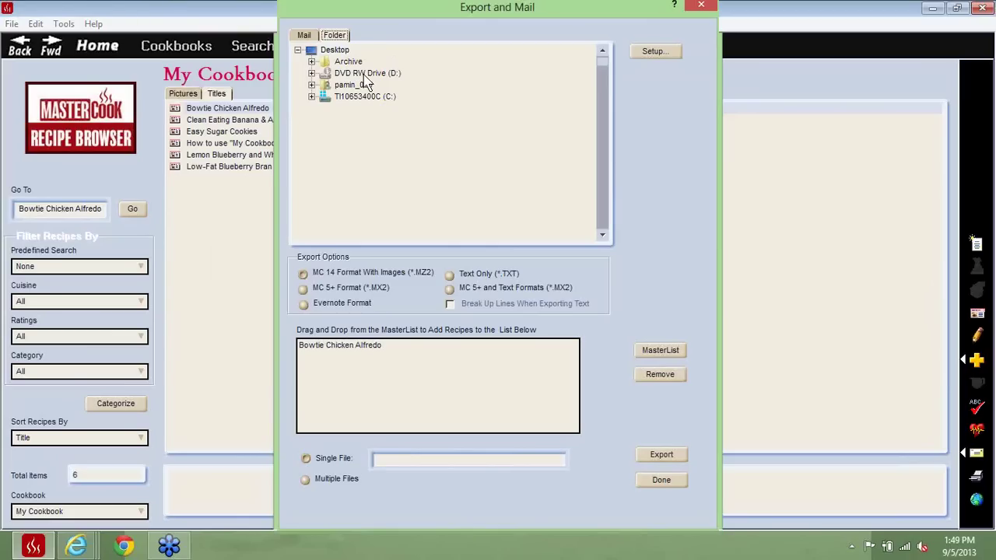
left_click(366, 98)
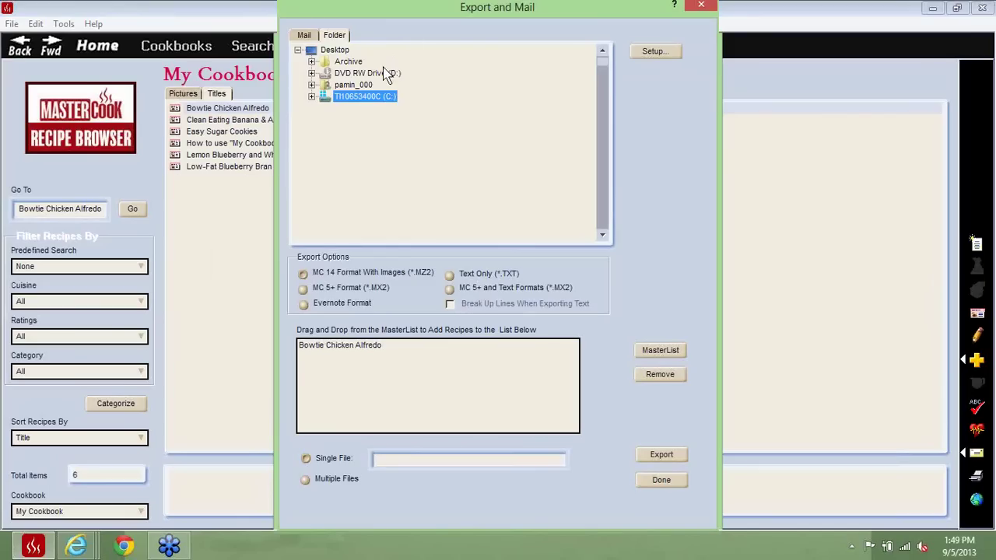
left_click(341, 51)
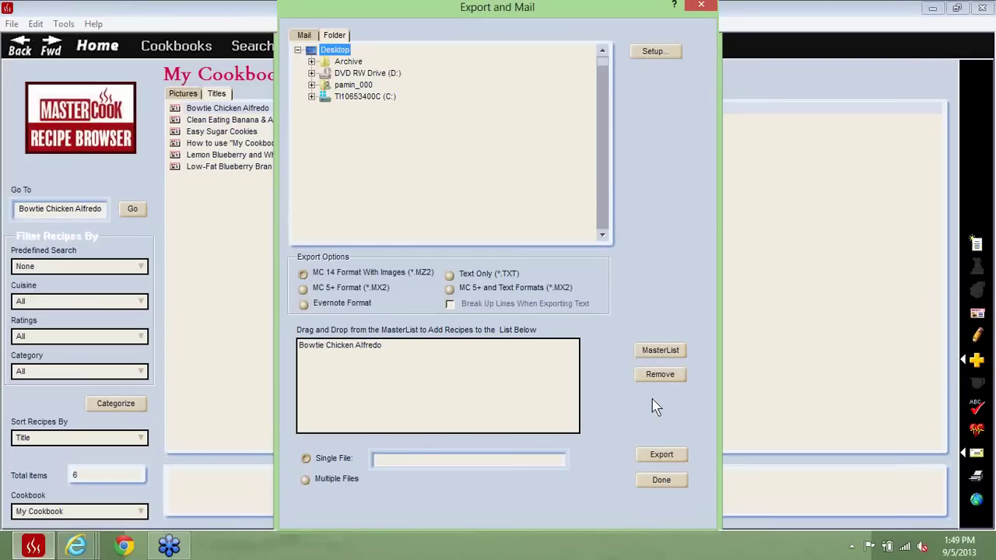
left_click(663, 480)
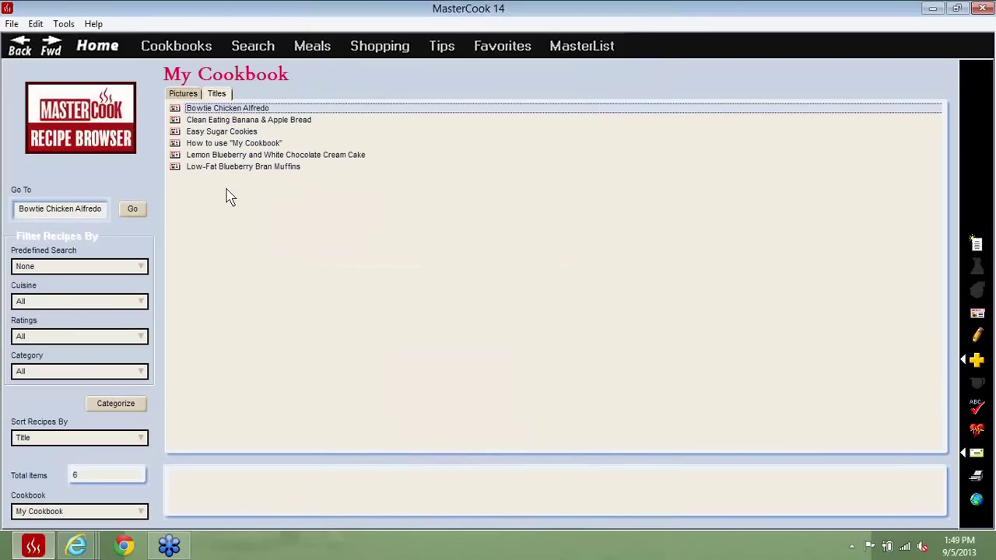
left_click(97, 46)
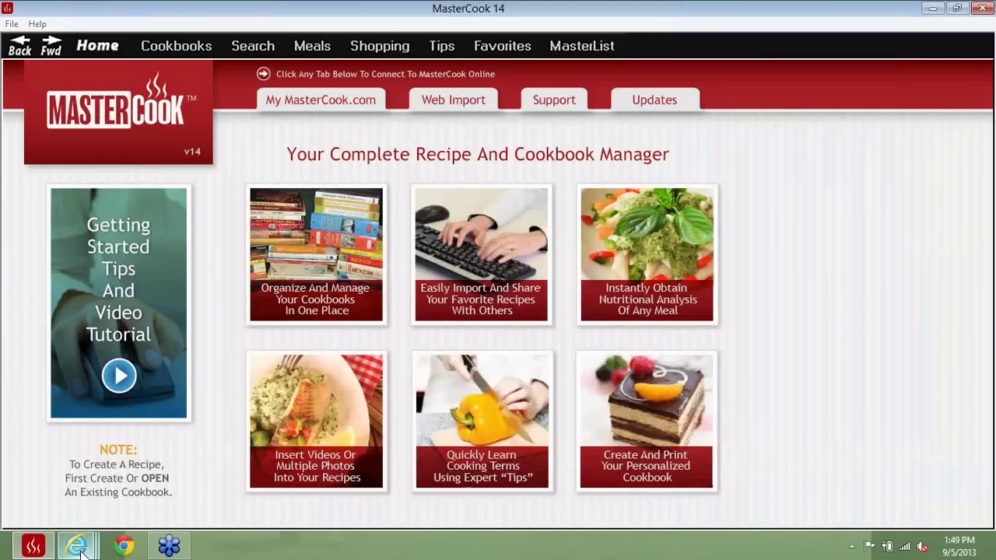
Step: Switch back to MasterCook.com in the browser, view its home page and open Trending Recipes
mouse_move(81, 551)
left_click(900, 450)
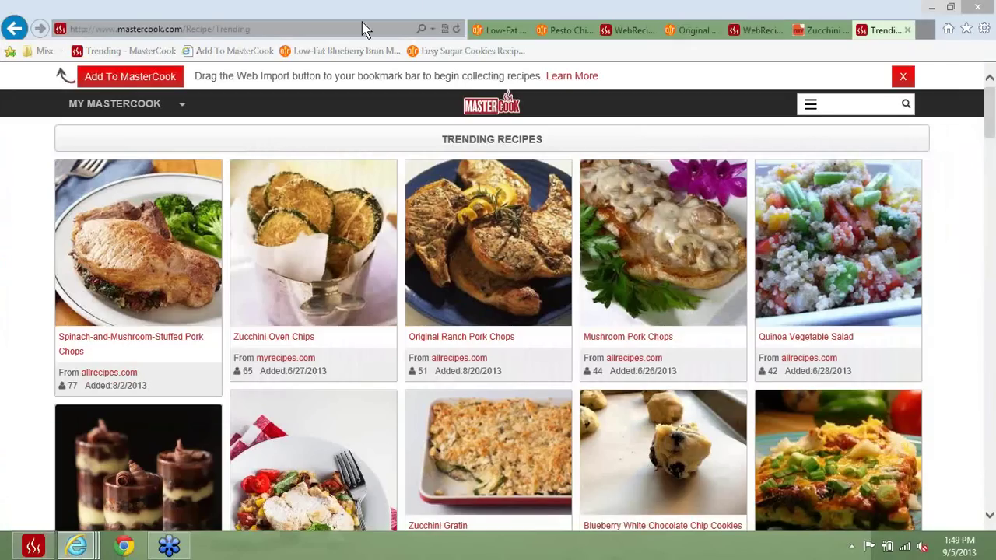
left_click(489, 111)
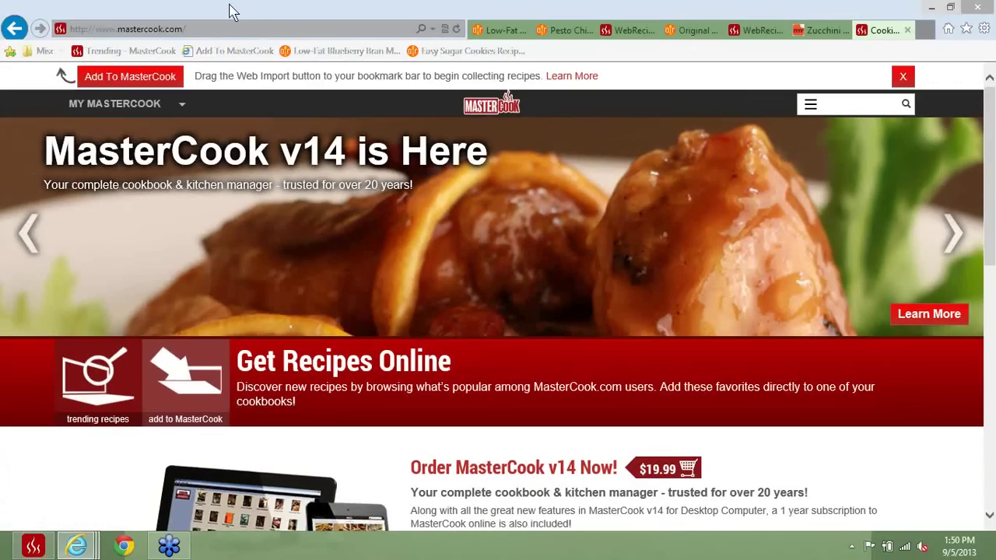
left_click(184, 109)
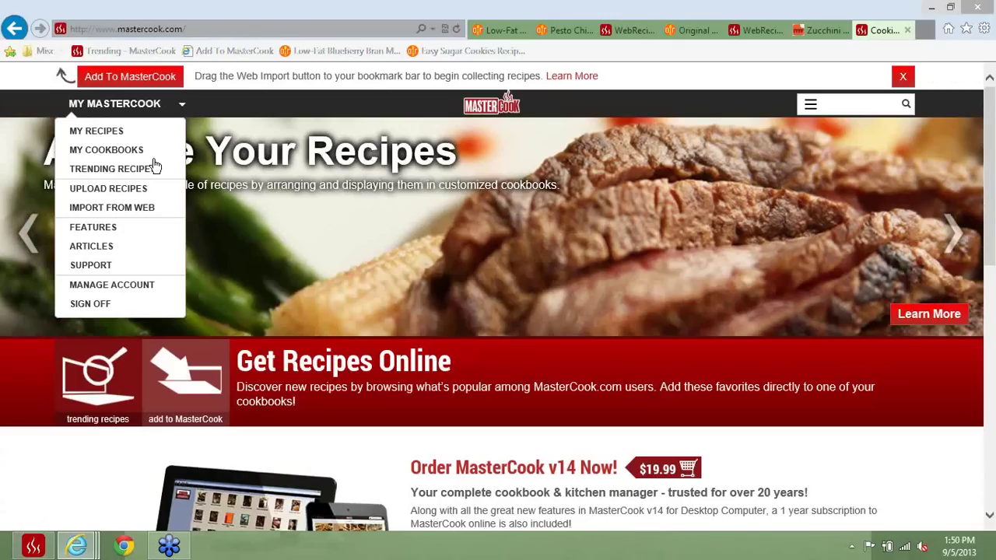
left_click(142, 169)
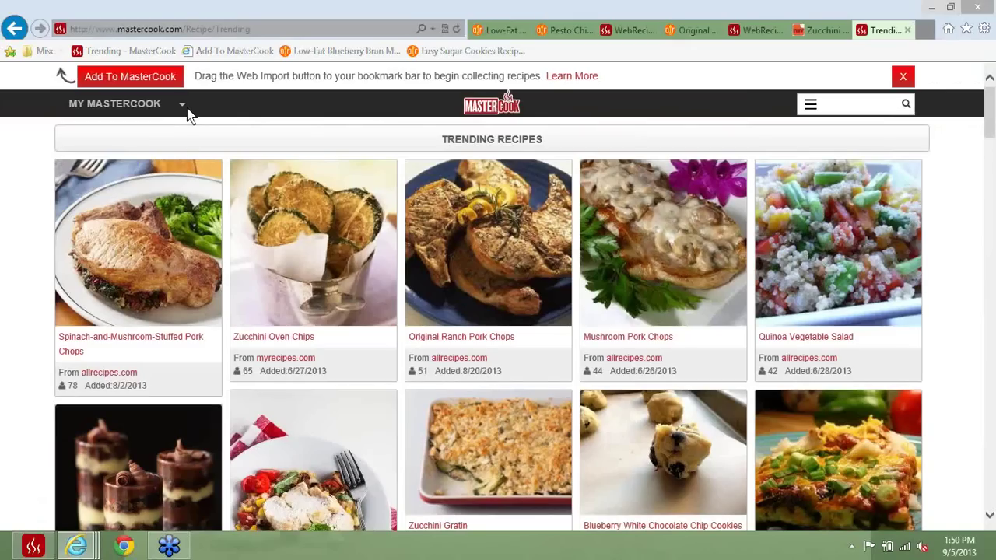
Step: Delete the first of the three Easy Sugar Cookies recipes from My Recipes
left_click(180, 109)
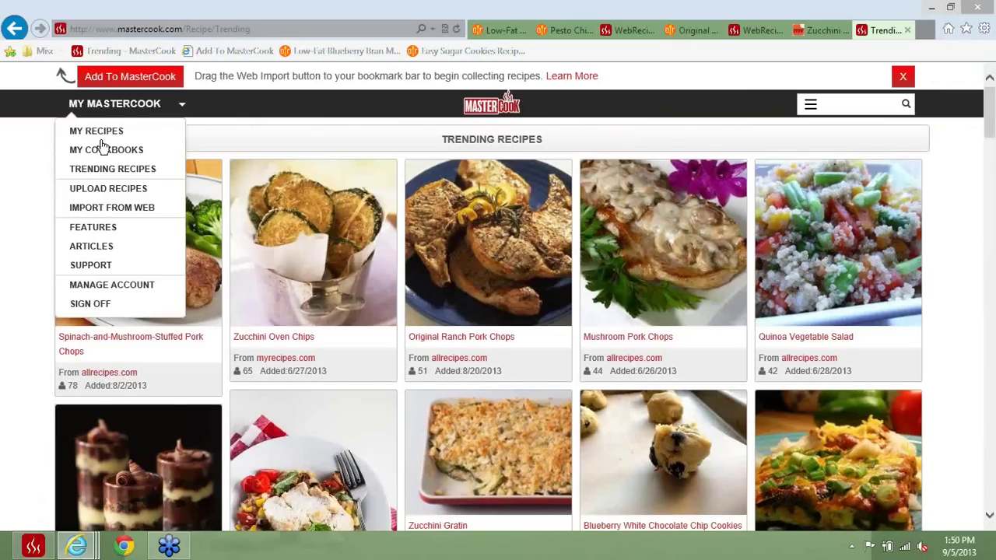
left_click(107, 133)
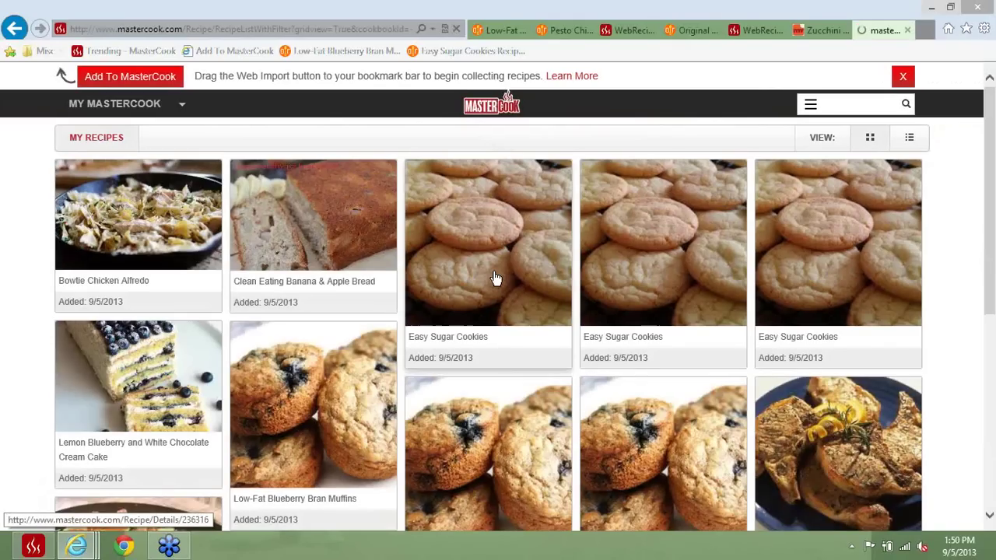
left_click(496, 278)
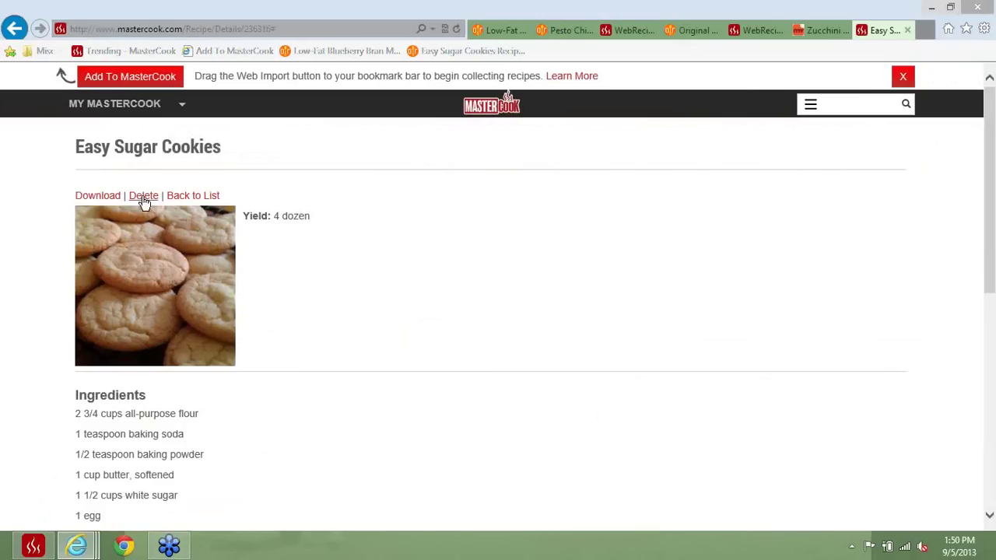
left_click(143, 199)
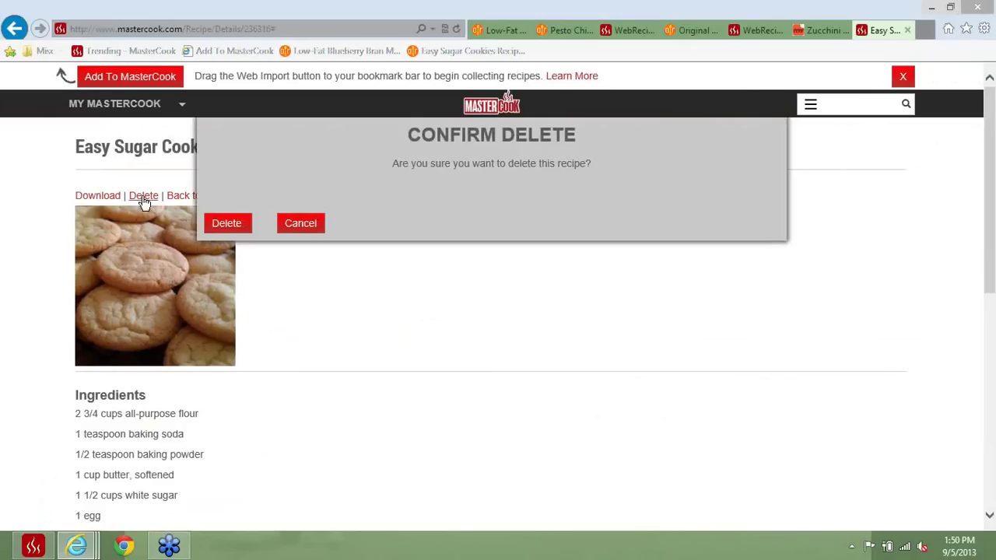
left_click(225, 225)
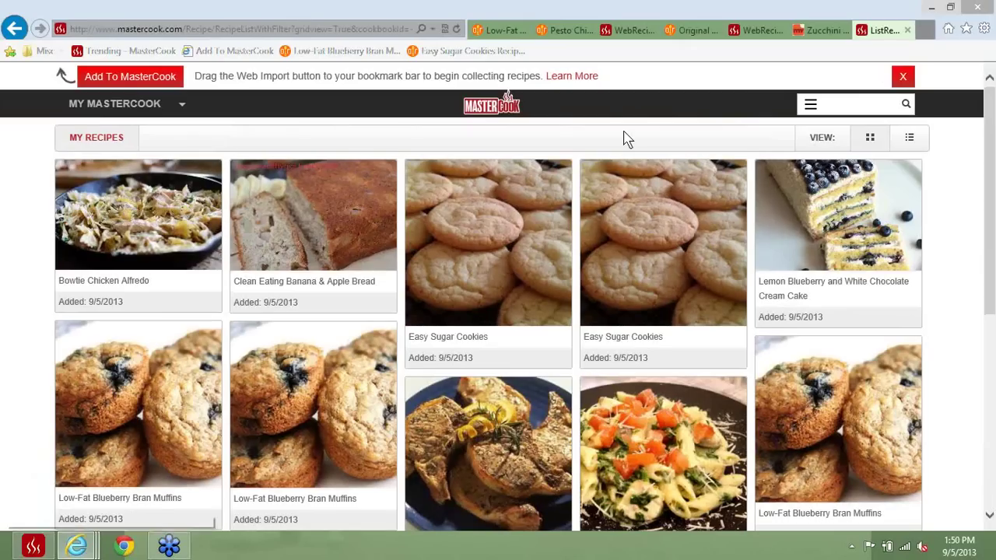
Step: Delete the Food Blogs cookbook and all its recipes from My Cookbooks
left_click(177, 105)
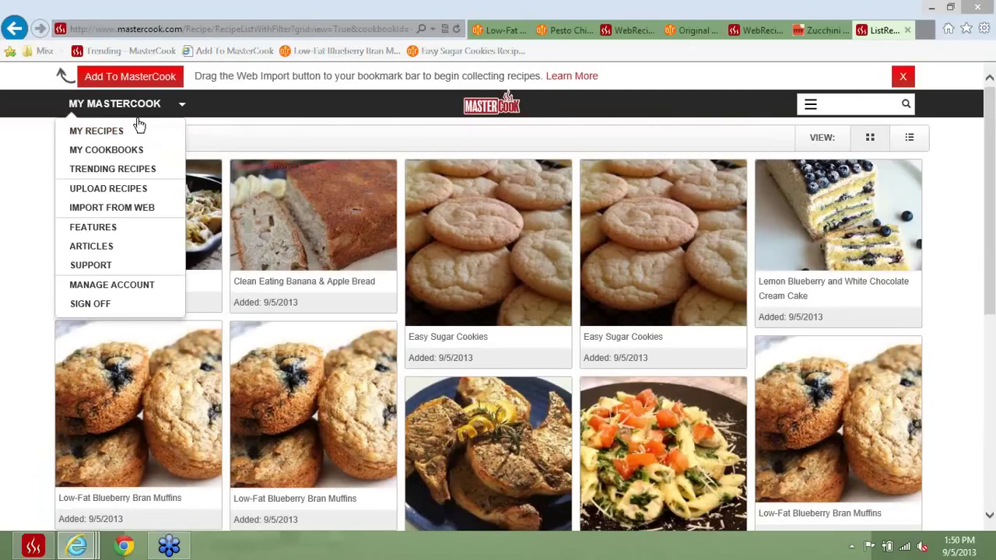
left_click(127, 150)
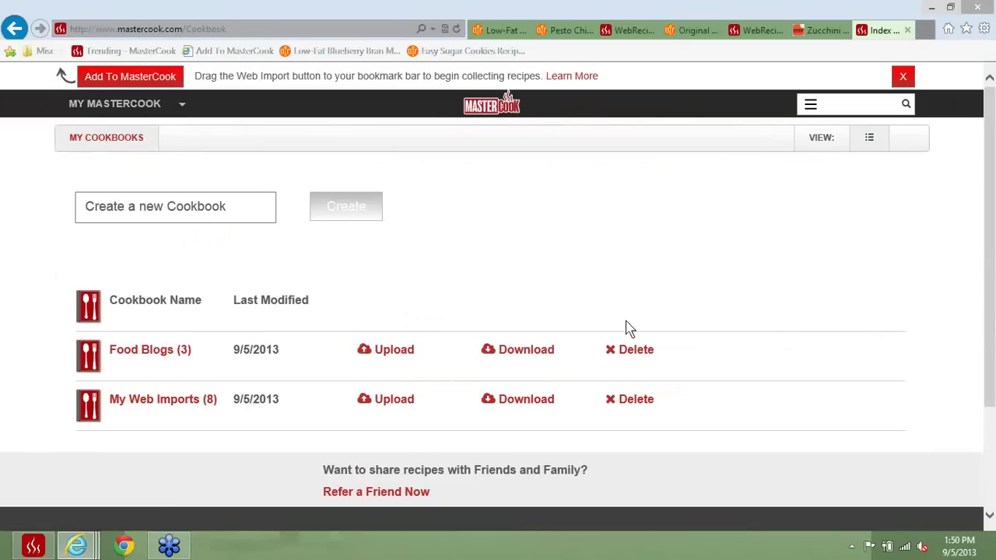
left_click(632, 352)
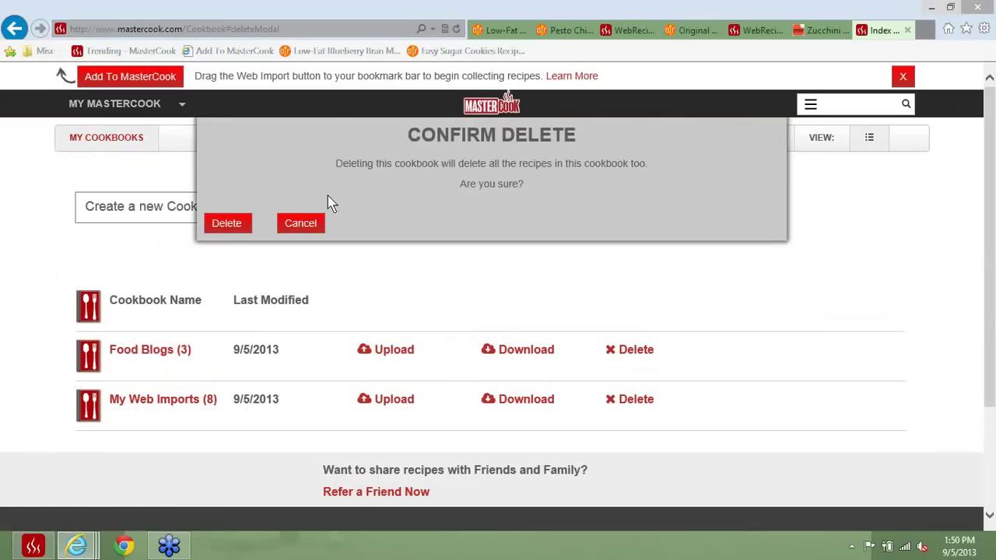
left_click(229, 226)
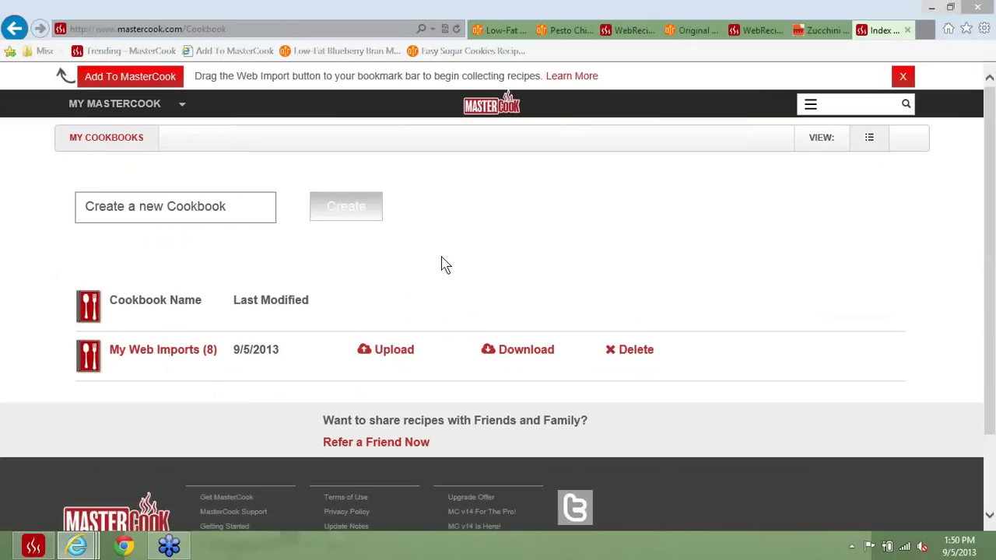
Step: Delete the second of the three Low-Fat Blueberry Bran Muffins recipes from My Recipes
left_click(181, 109)
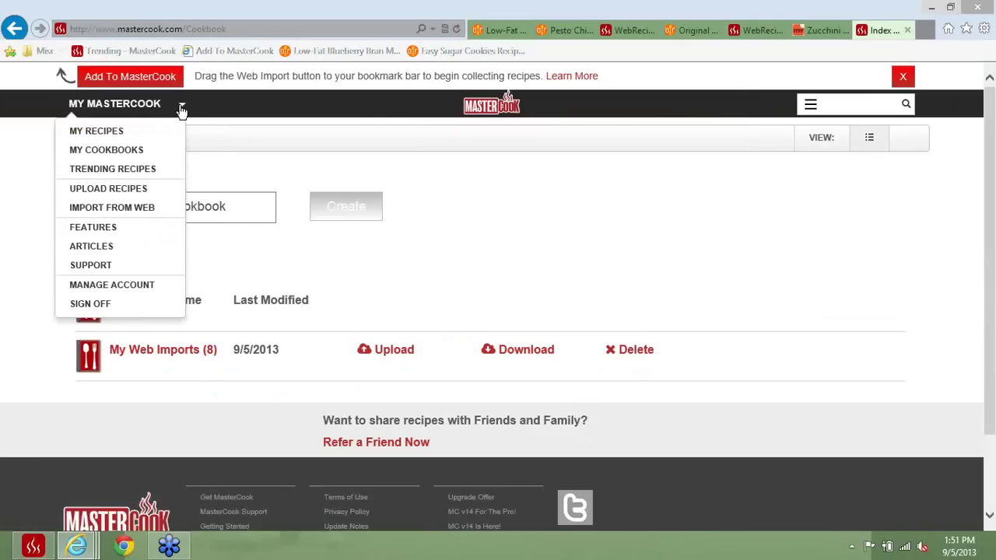
left_click(103, 140)
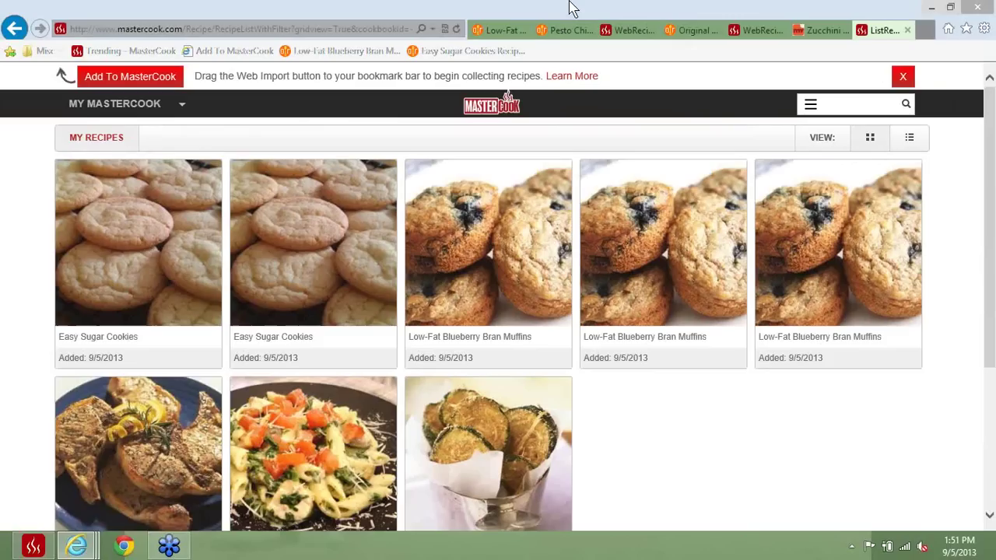
left_click(679, 234)
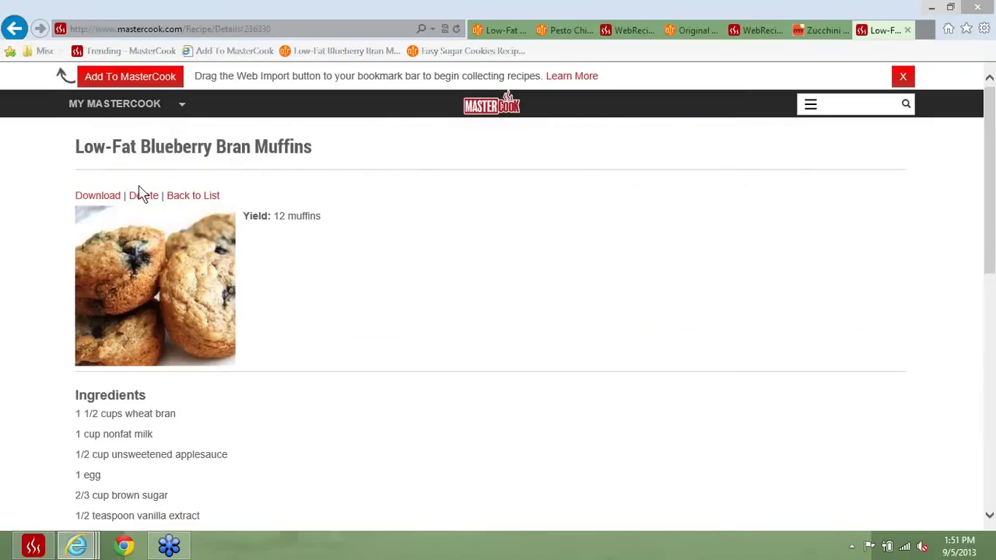
left_click(141, 197)
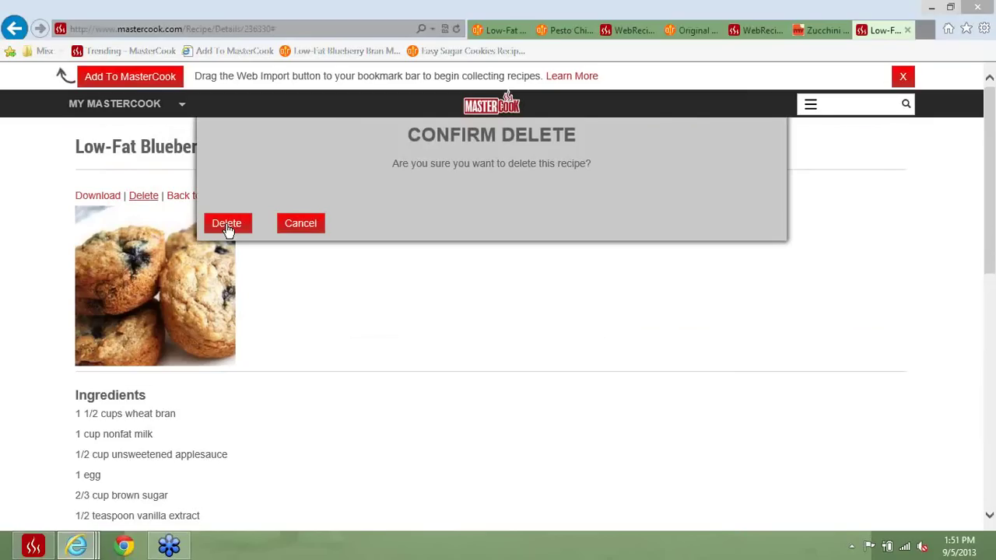
left_click(227, 224)
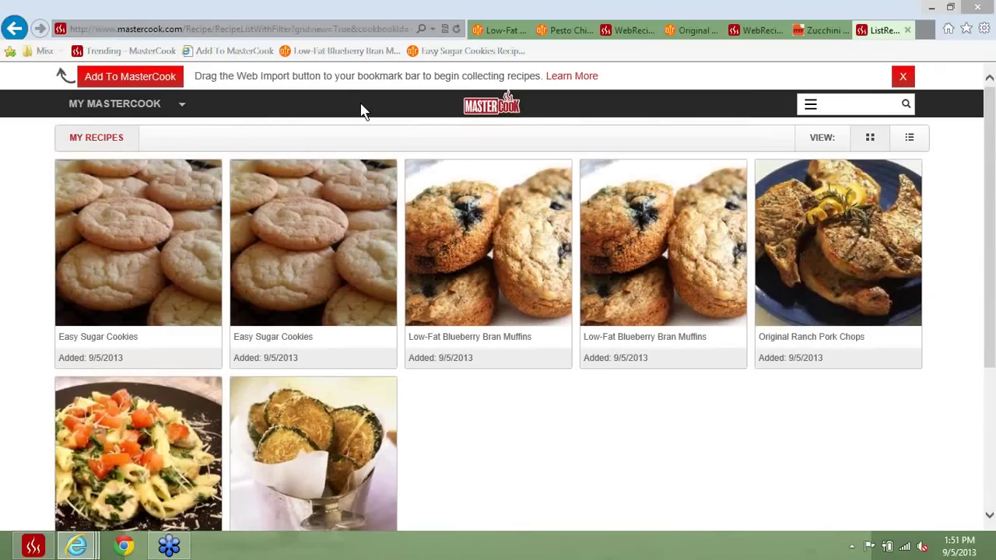
Step: Show My Recipes in list view and select every recipe for download except the two Easy Sugar Cookies entries
left_click(909, 141)
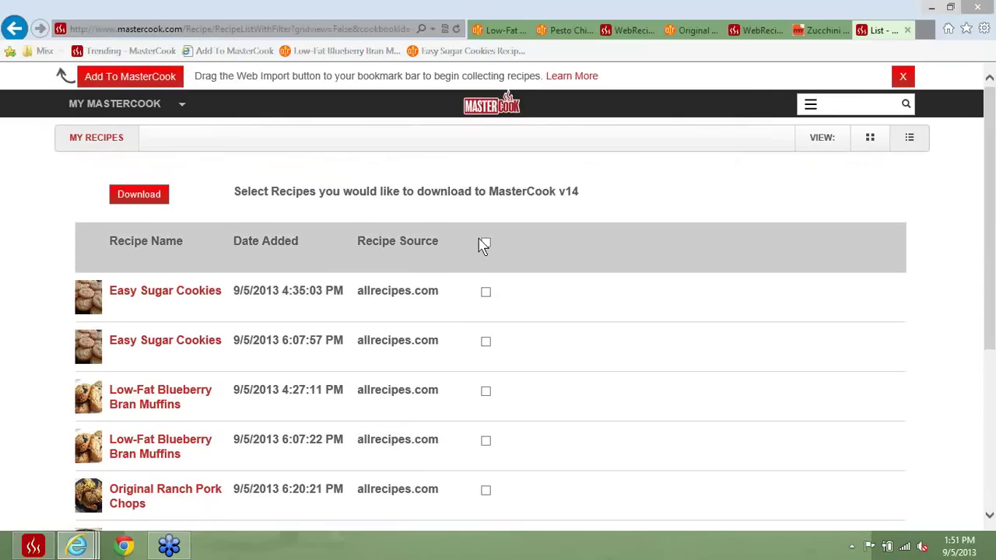
left_click(484, 243)
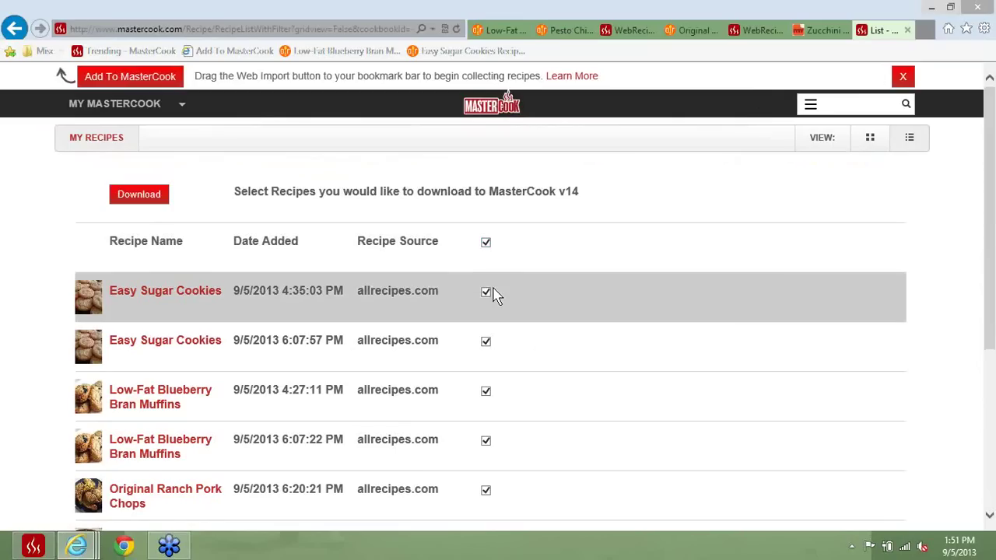
left_click(487, 294)
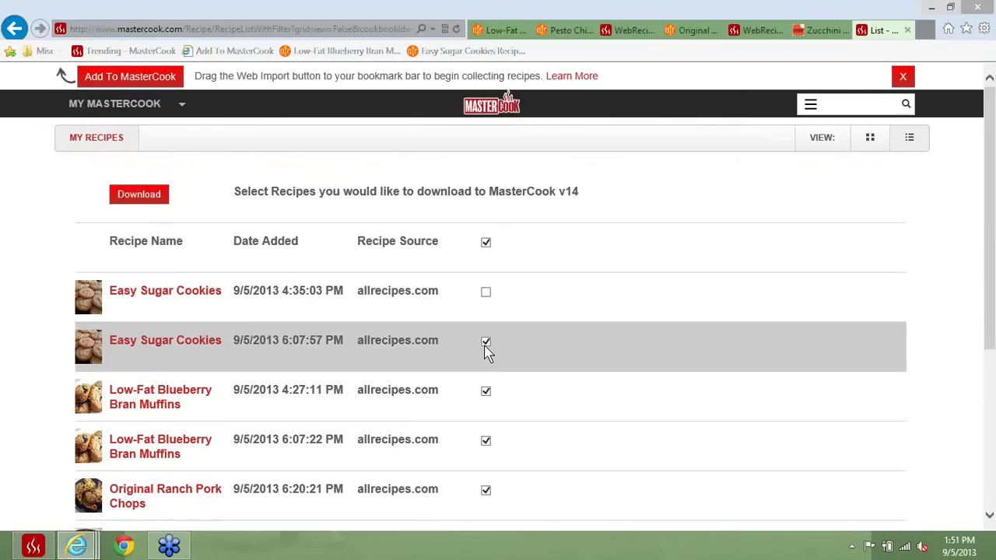
left_click(485, 344)
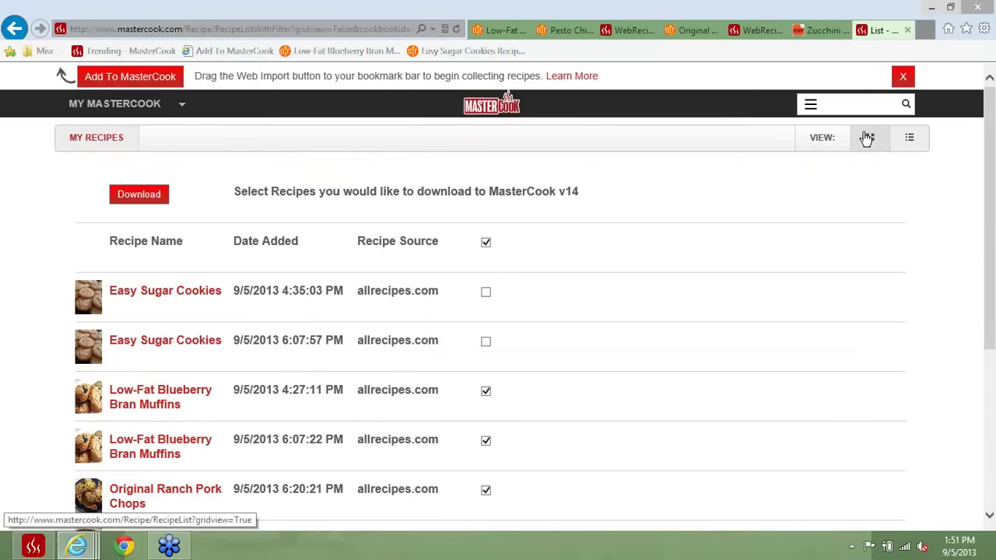
Step: Leave the My Recipes list for the Trending Recipes page
left_click(185, 104)
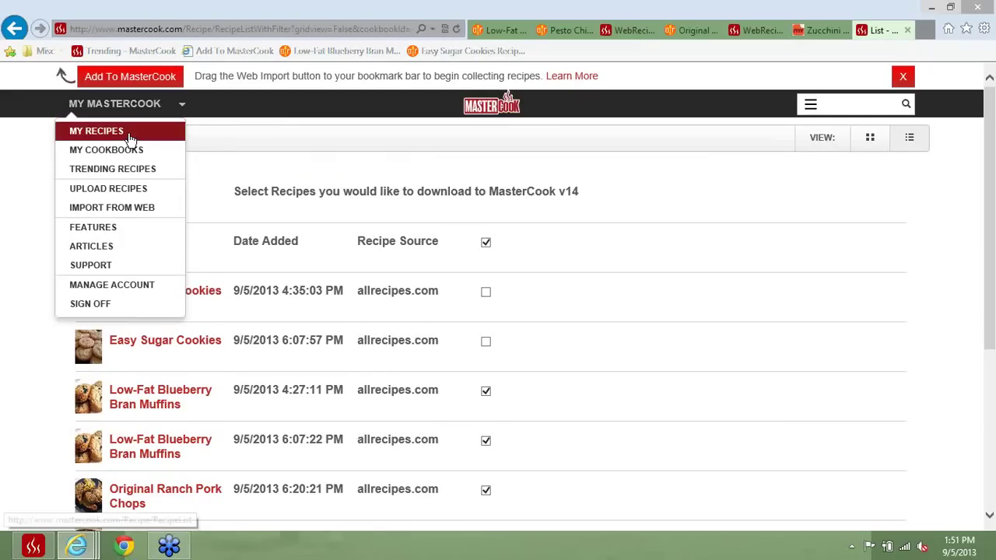
left_click(140, 169)
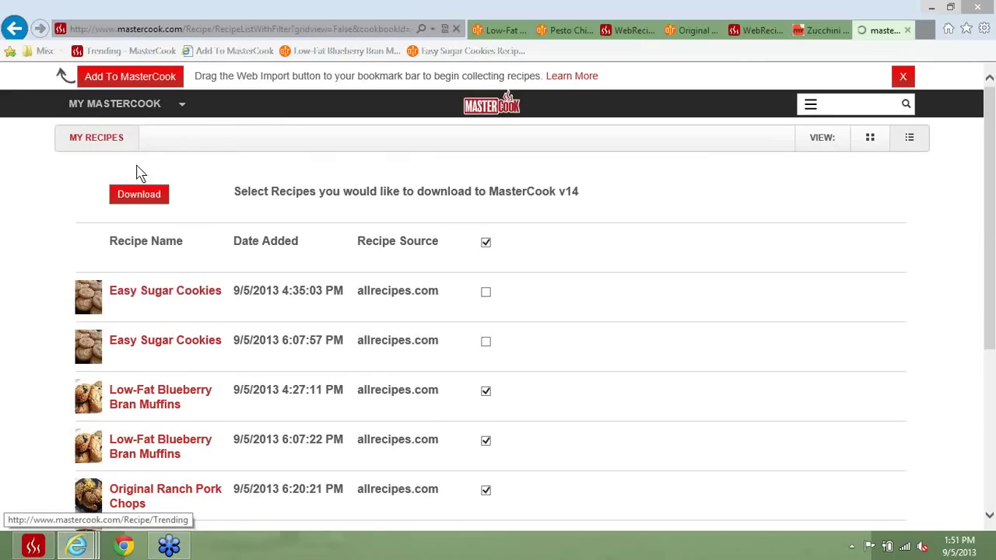